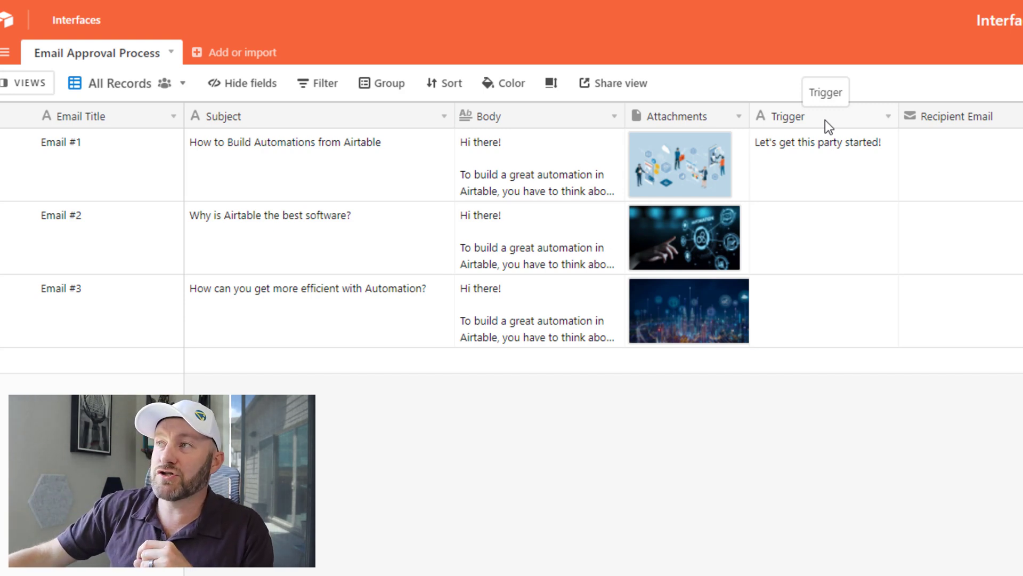
Enter the gapconsulting.io recipient address for Email #1 and paste it into Emails #2 and #3.
{"action": "left_click", "coordinate": [948, 170]}
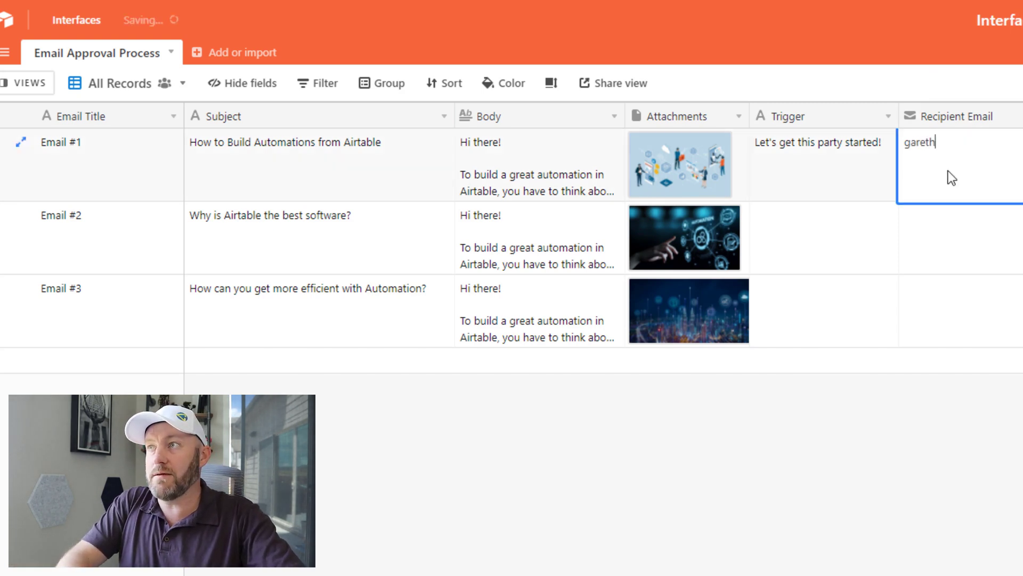
{"action": "key", "text": "Return"}
{"action": "left_click", "coordinate": [948, 171]}
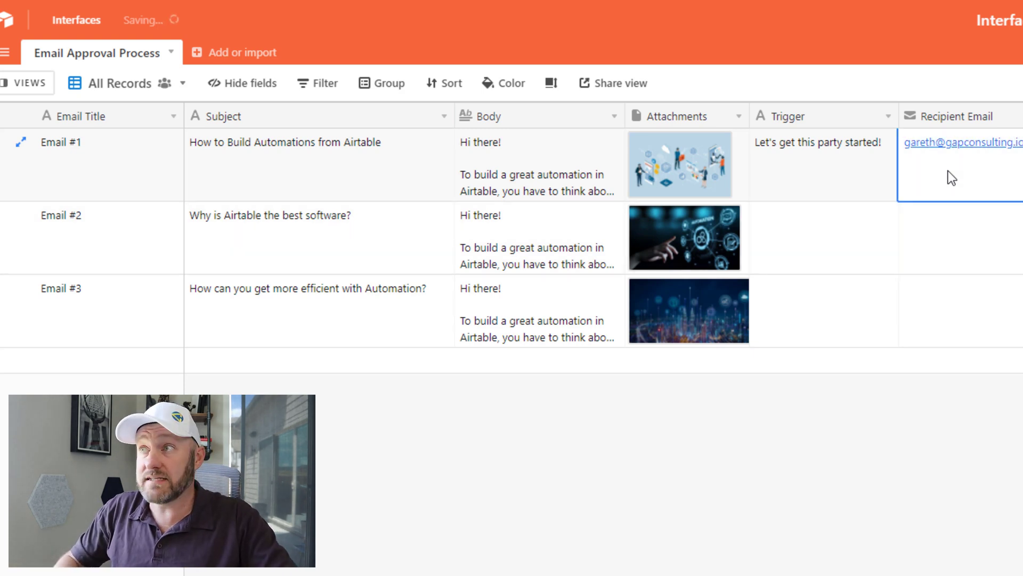
{"action": "key", "text": "ctrl+c"}
{"action": "key", "text": "shift+Down"}
{"action": "key", "text": "shift+Down"}
{"action": "key", "text": "ctrl+v"}
{"action": "left_click", "coordinate": [817, 251]}
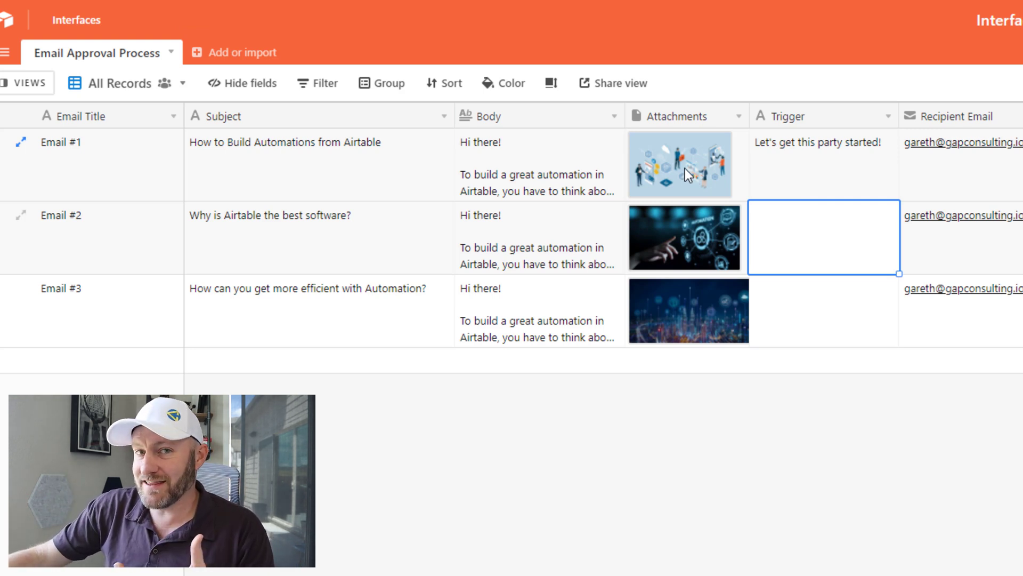
{"action": "left_click", "coordinate": [962, 173]}
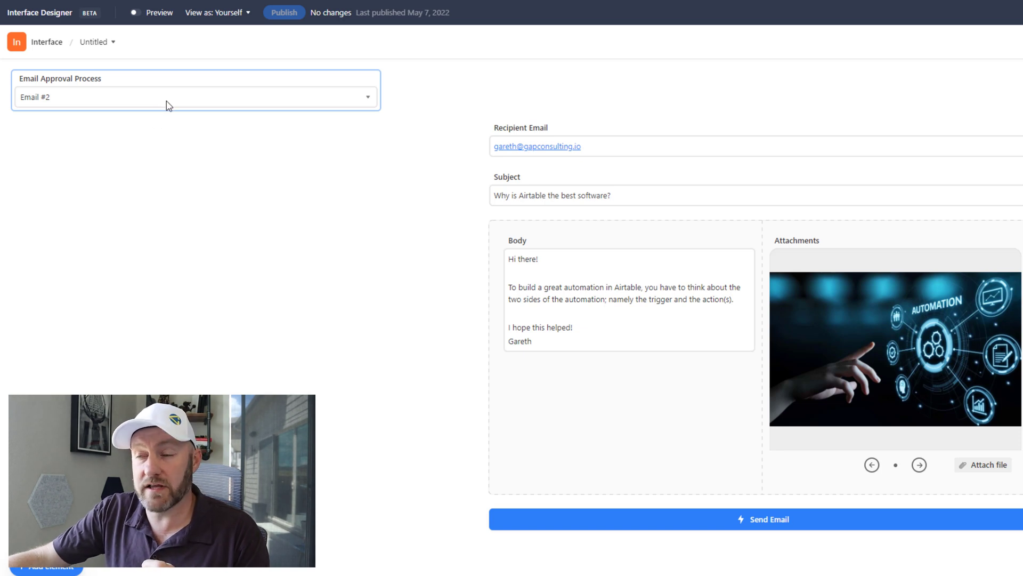
Check that the interface record picker's filter condition is 'Trigger is empty'.
{"action": "left_click", "coordinate": [195, 104]}
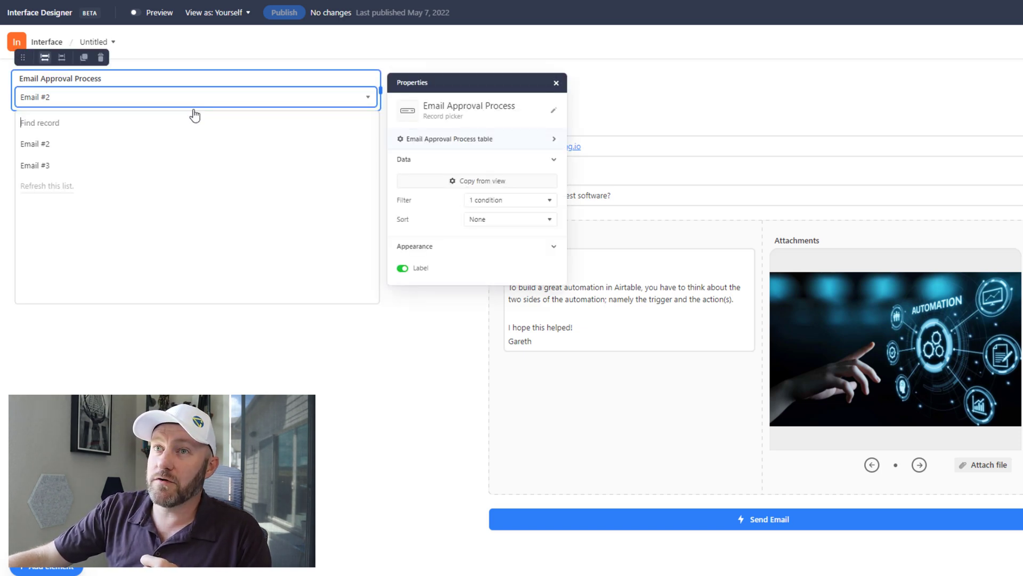
{"action": "left_click", "coordinate": [523, 206]}
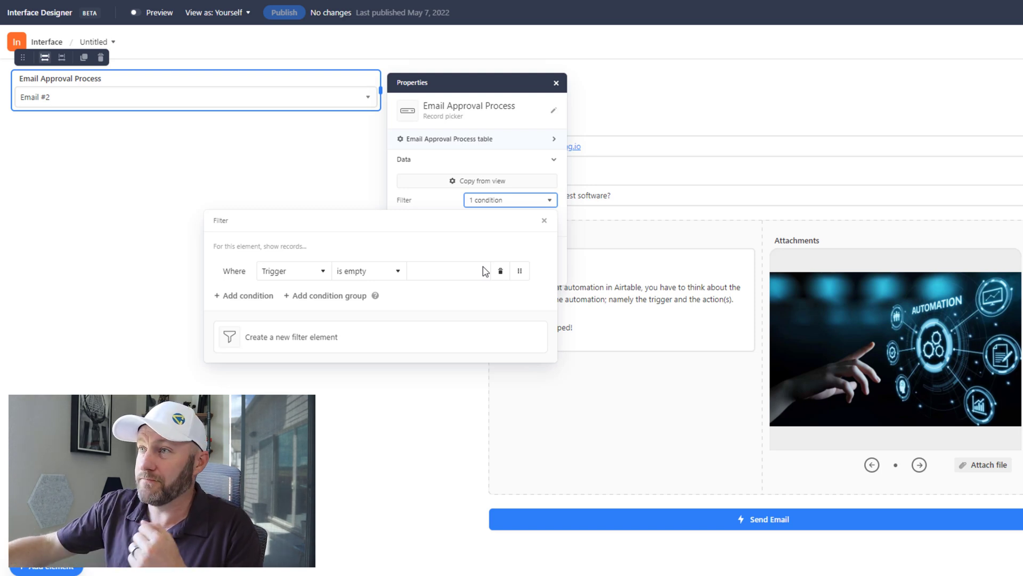
{"action": "left_click", "coordinate": [203, 130]}
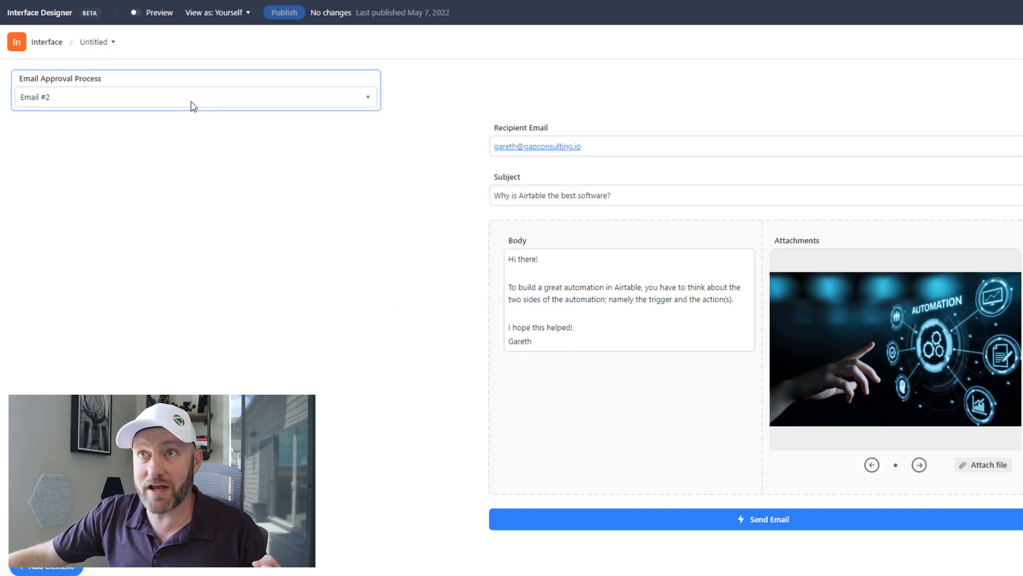
Check edit access on the Recipient Email, Subject, Body and Attachments elements.
{"action": "left_click", "coordinate": [560, 149]}
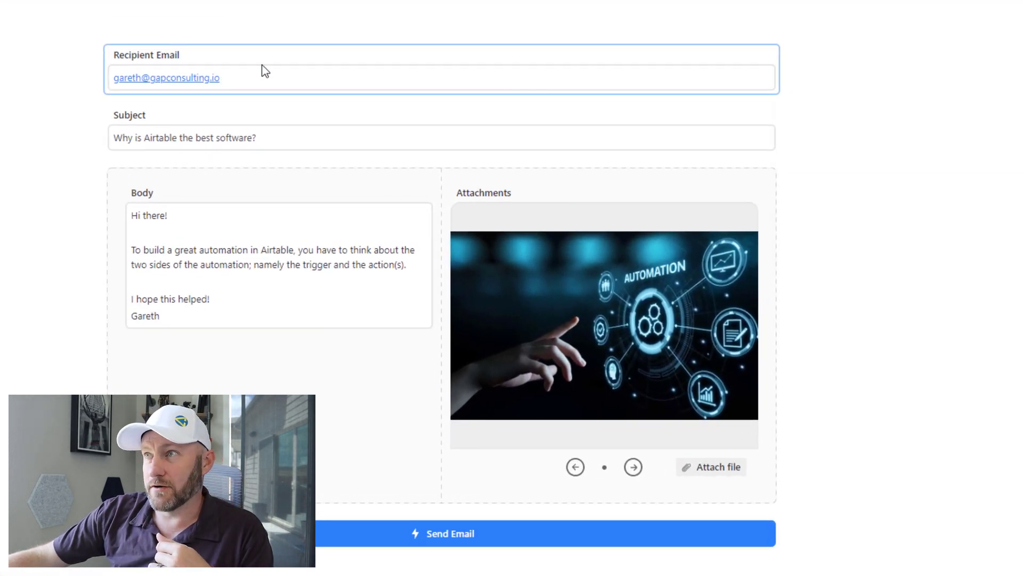
{"action": "left_click", "coordinate": [265, 71]}
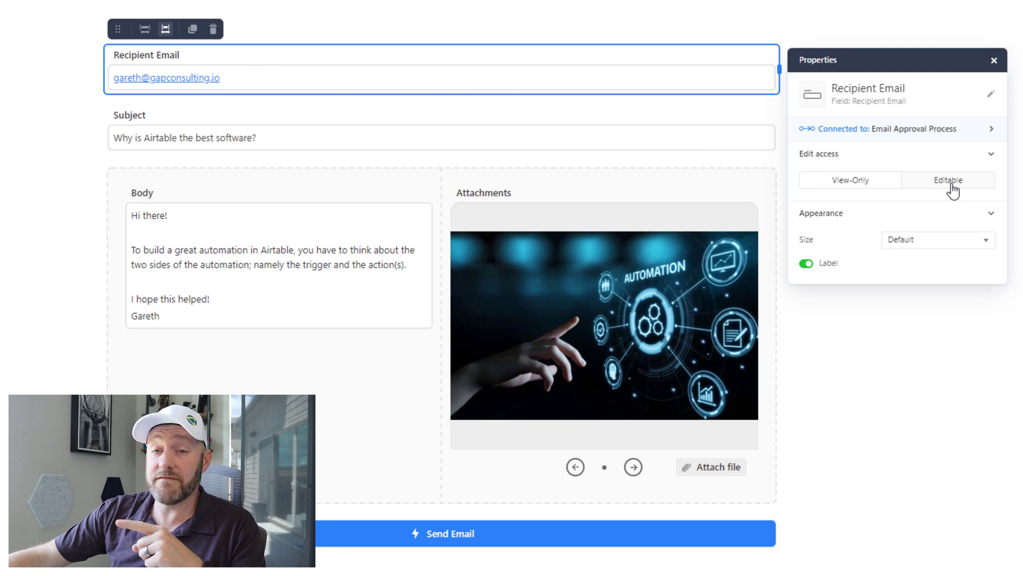
{"action": "left_click", "coordinate": [338, 139]}
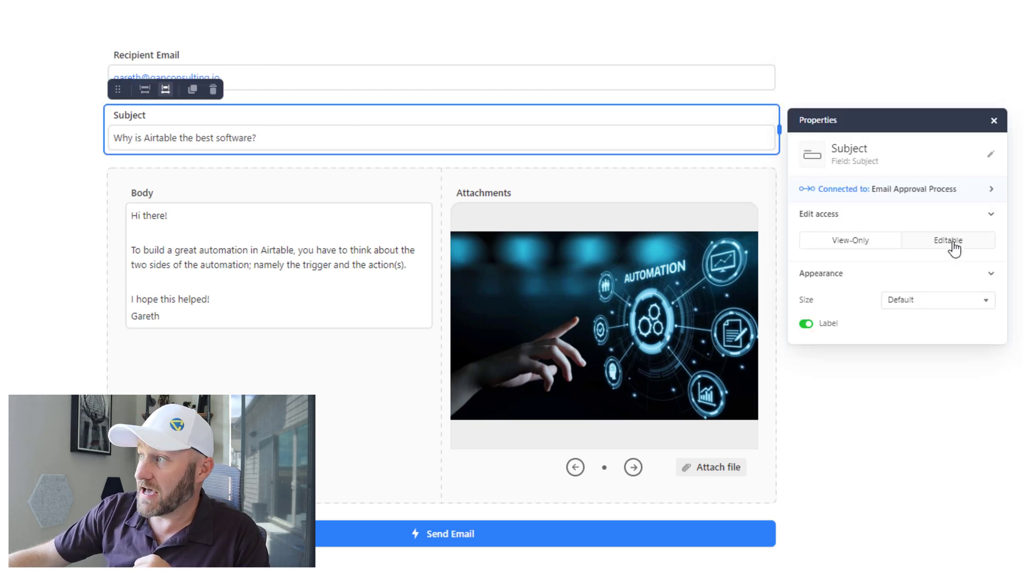
{"action": "left_click", "coordinate": [297, 185]}
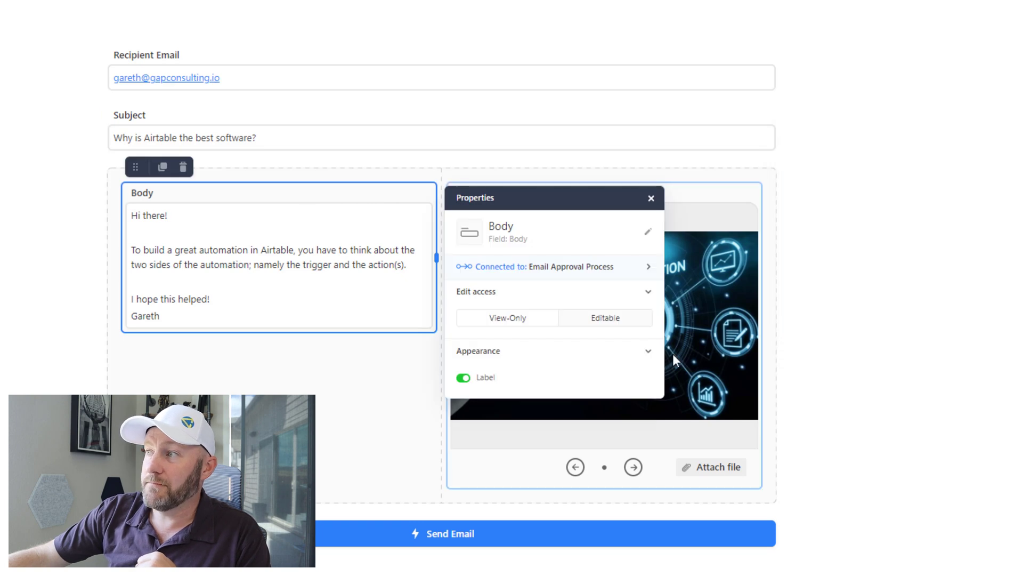
{"action": "left_click", "coordinate": [745, 323]}
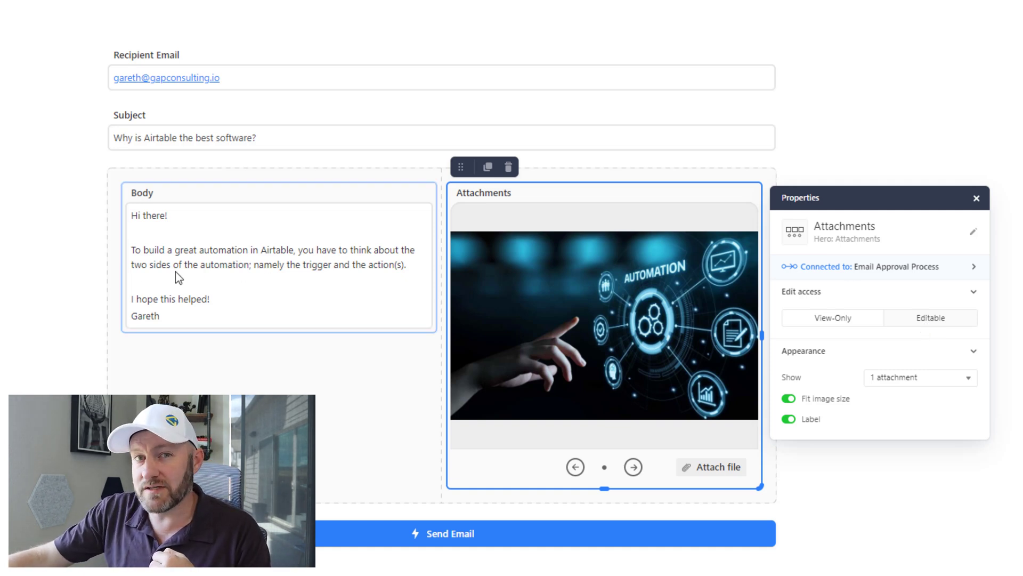
Verify the Send Email button's update sets Trigger to 'Let's get this party started!'.
{"action": "left_click", "coordinate": [409, 540]}
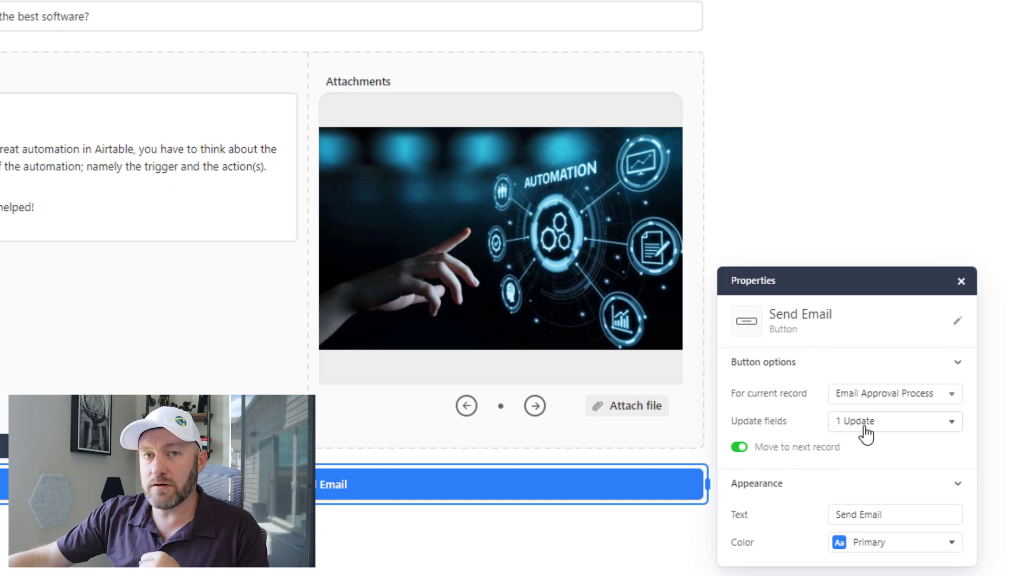
{"action": "left_click", "coordinate": [866, 434]}
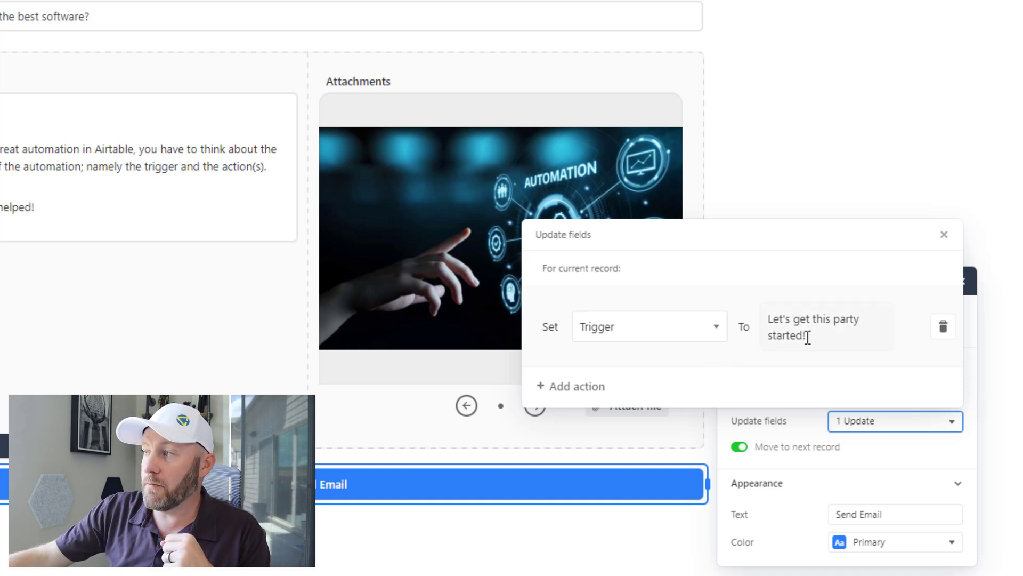
{"action": "left_click_drag", "start_coordinate": [809, 337], "coordinate": [766, 312]}
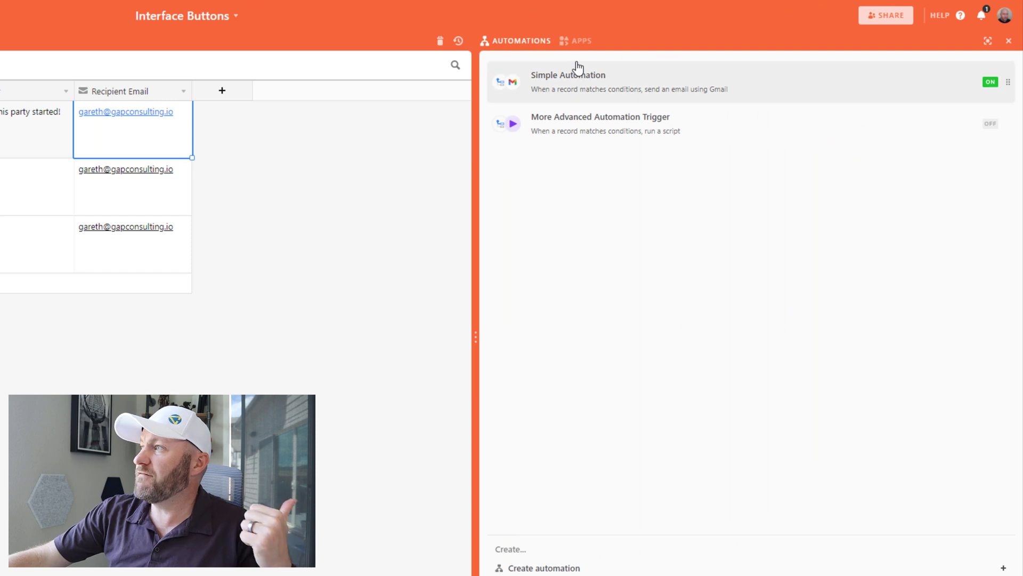
Open the Simple Automation and view its trigger's Trigger-field condition, leaving it unchanged.
{"action": "left_click", "coordinate": [581, 75]}
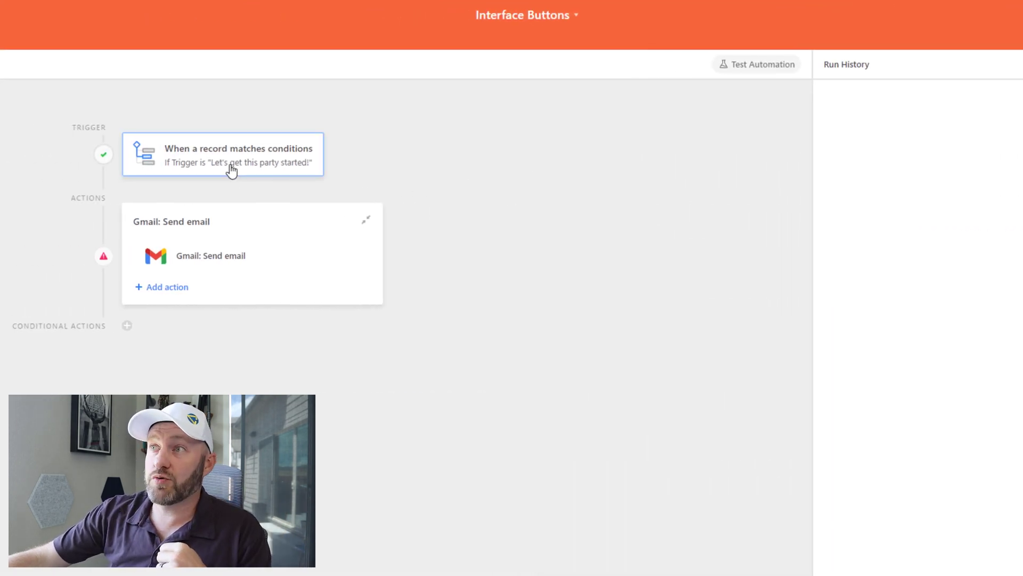
{"action": "left_click", "coordinate": [232, 170]}
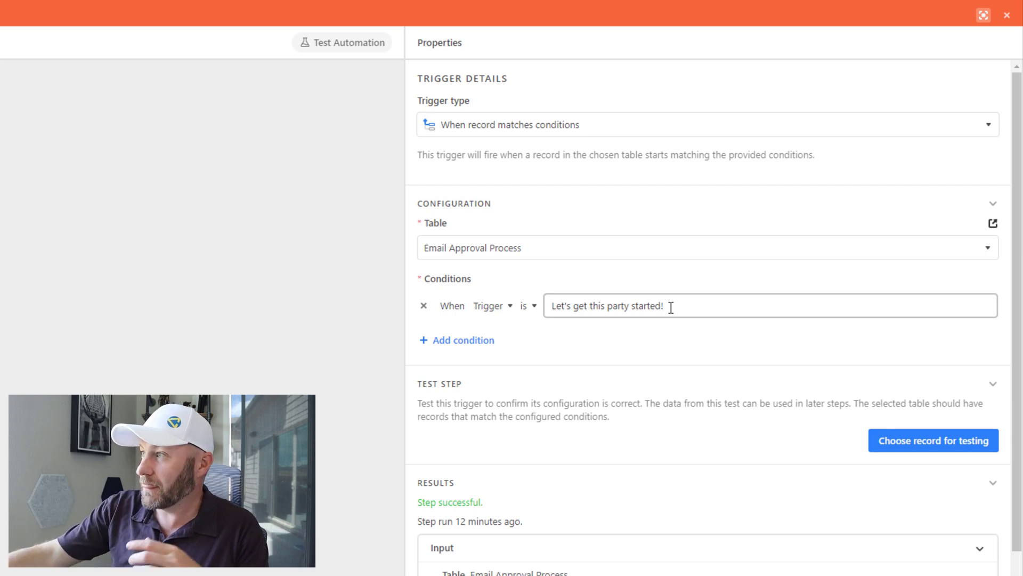
{"action": "left_click", "coordinate": [593, 342]}
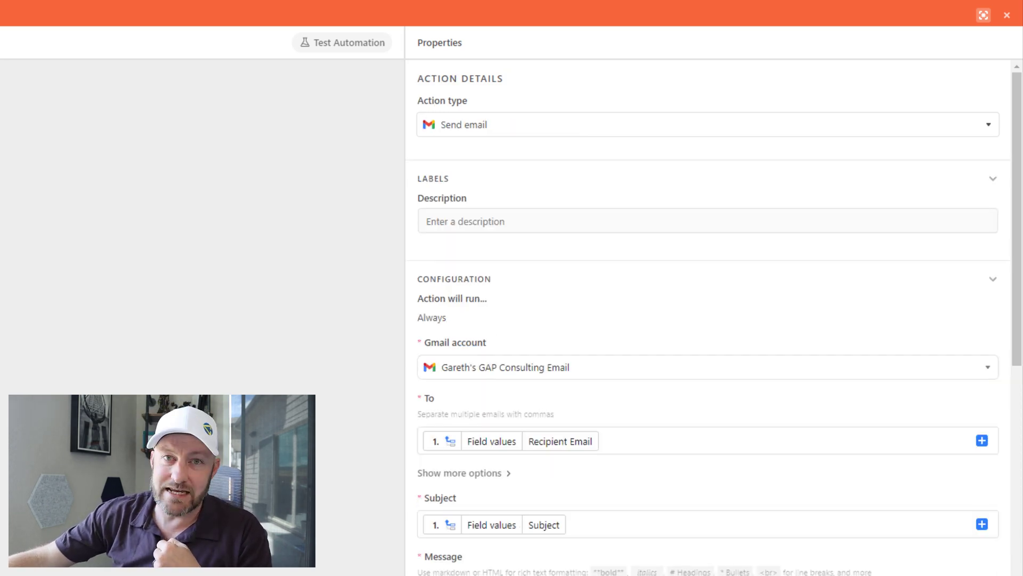
Review the Gmail action's subject, message and attachment mappings and exit the automation editor.
{"action": "scroll", "coordinate": [595, 386], "scroll_direction": "down", "scroll_amount": 2}
{"action": "scroll", "coordinate": [669, 379], "scroll_direction": "down", "scroll_amount": 2}
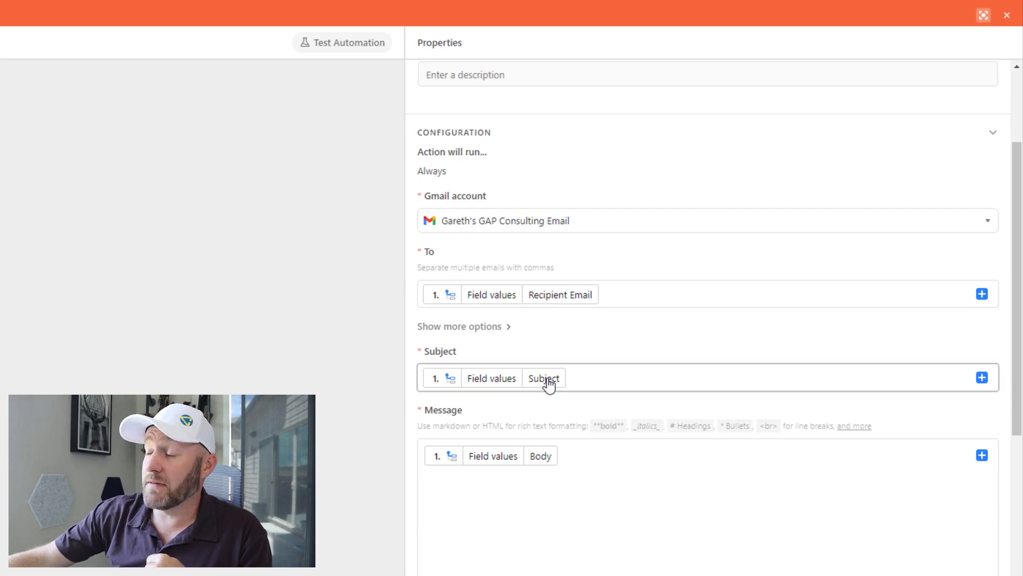
{"action": "scroll", "coordinate": [676, 473], "scroll_direction": "down", "scroll_amount": 3}
{"action": "scroll", "coordinate": [523, 397], "scroll_direction": "down", "scroll_amount": 5}
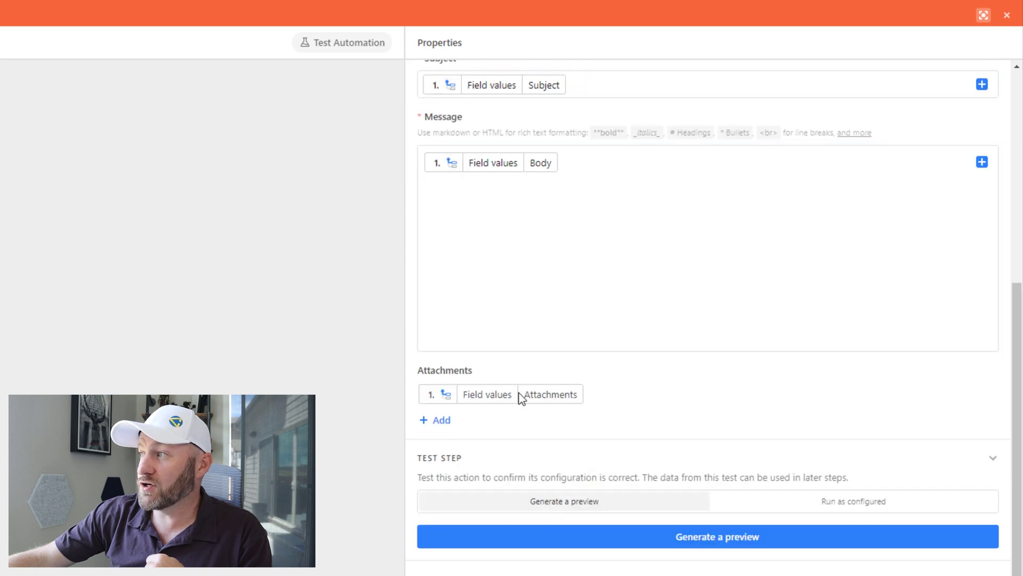
{"action": "scroll", "coordinate": [683, 446], "scroll_direction": "down", "scroll_amount": 4}
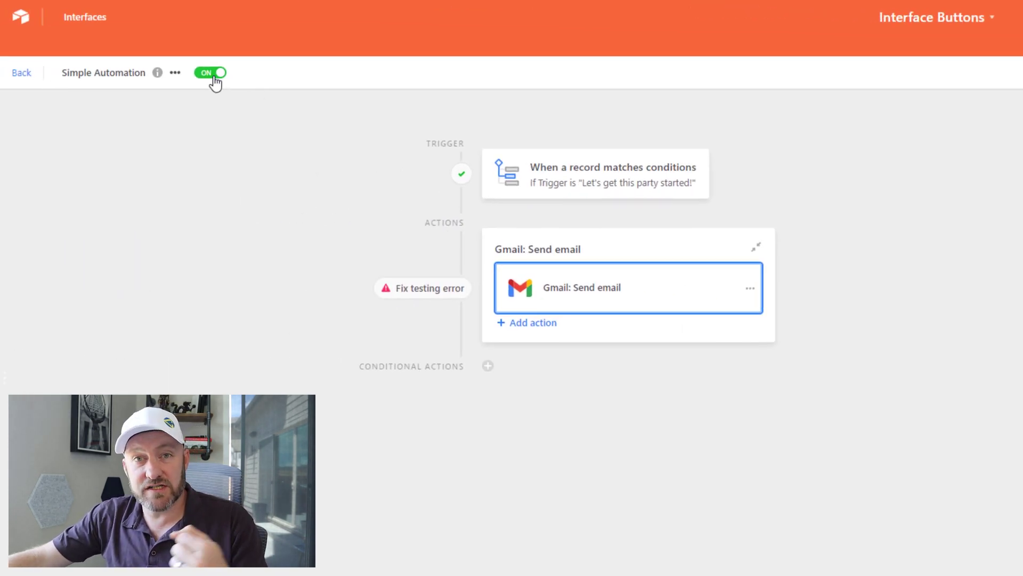
{"action": "left_click", "coordinate": [21, 73]}
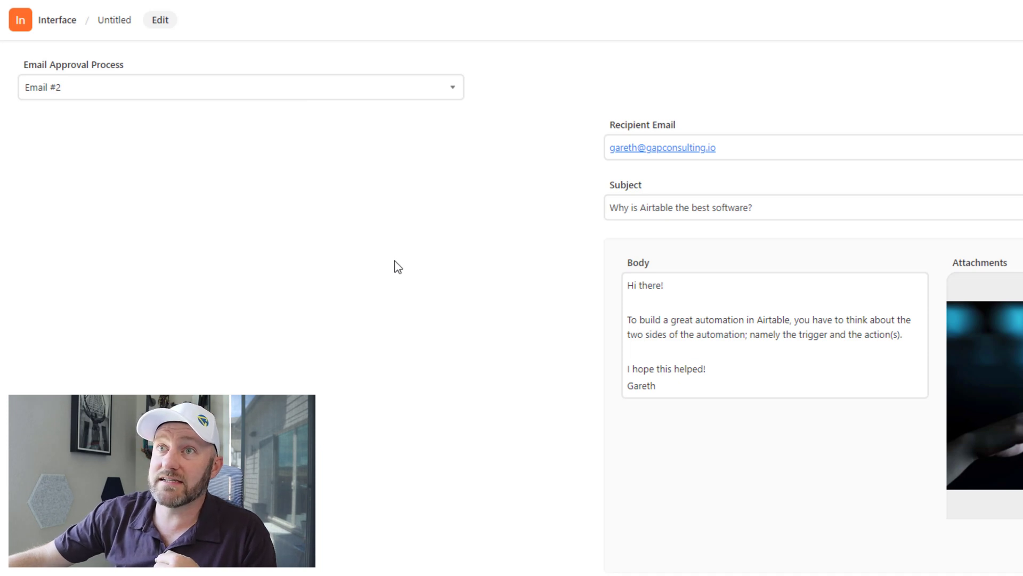
Keep Email #2 selected and add a sunglasses emoji to its subject.
{"action": "left_click", "coordinate": [299, 87]}
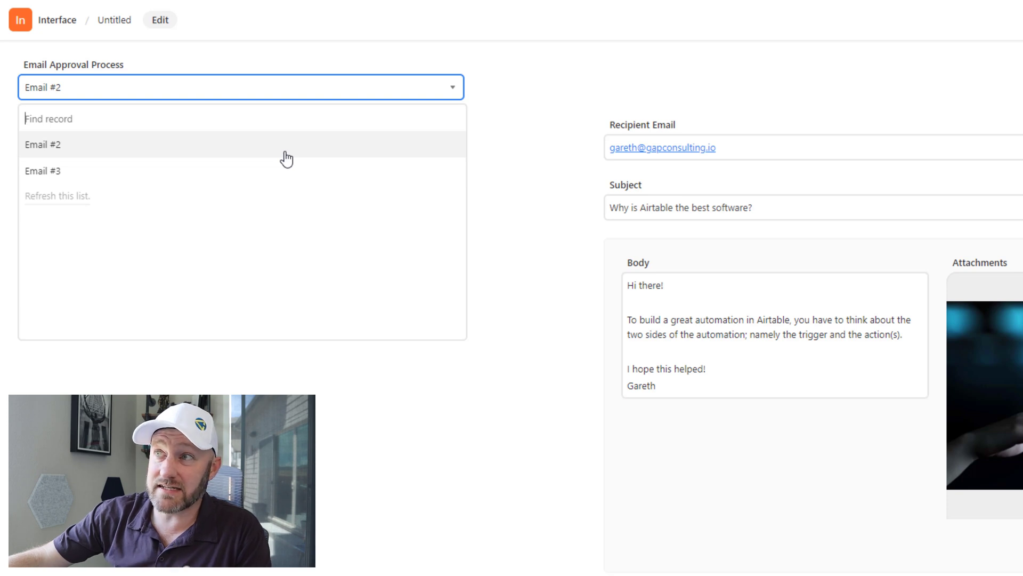
{"action": "left_click", "coordinate": [287, 158]}
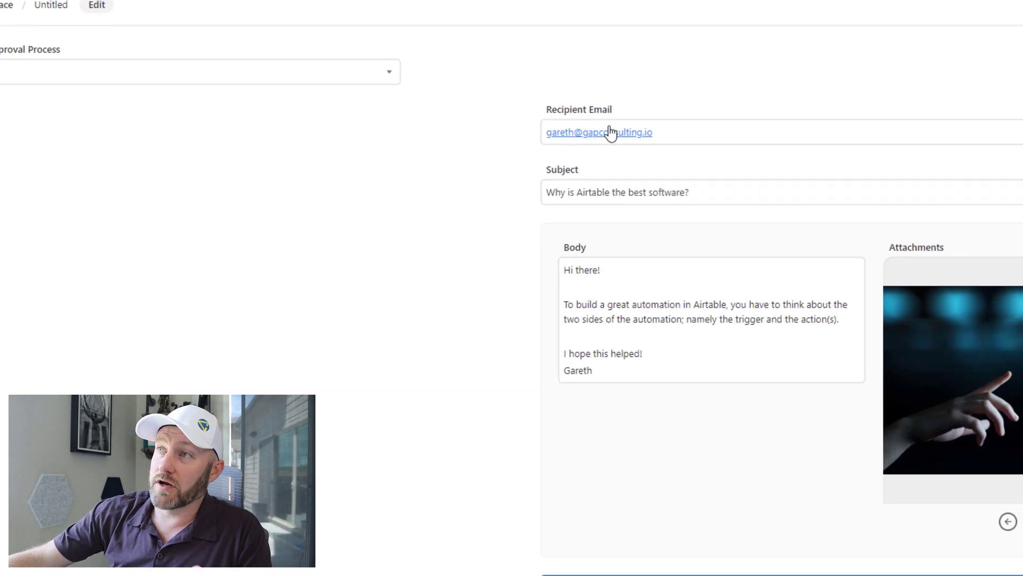
{"action": "left_click", "coordinate": [469, 80]}
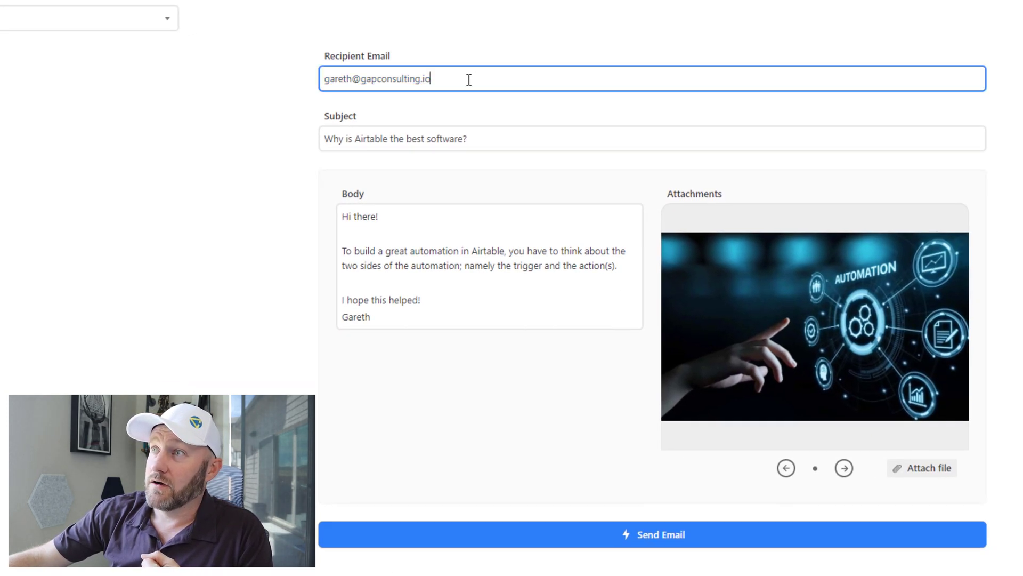
{"action": "left_click", "coordinate": [475, 137]}
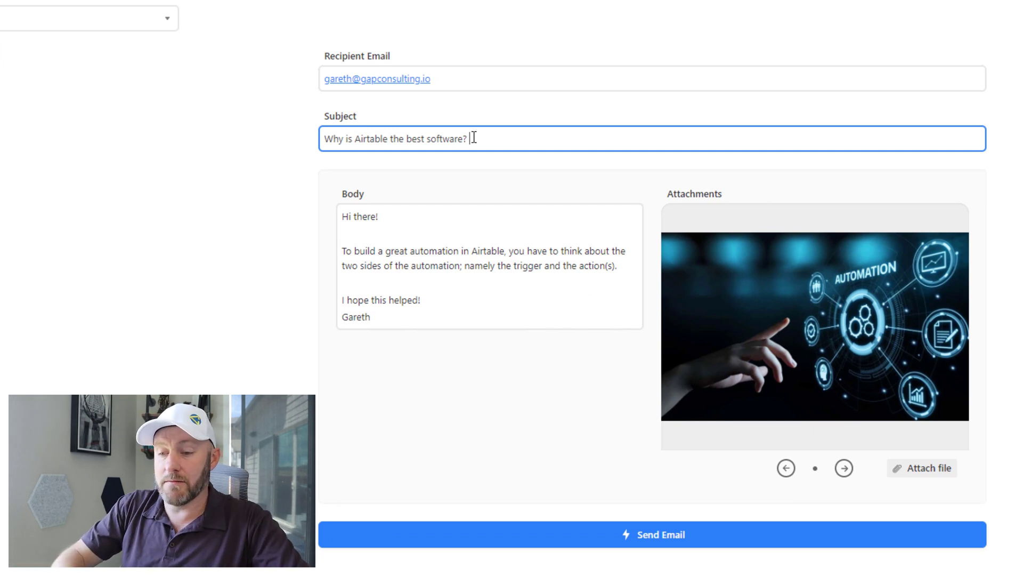
{"action": "key", "text": "super+period"}
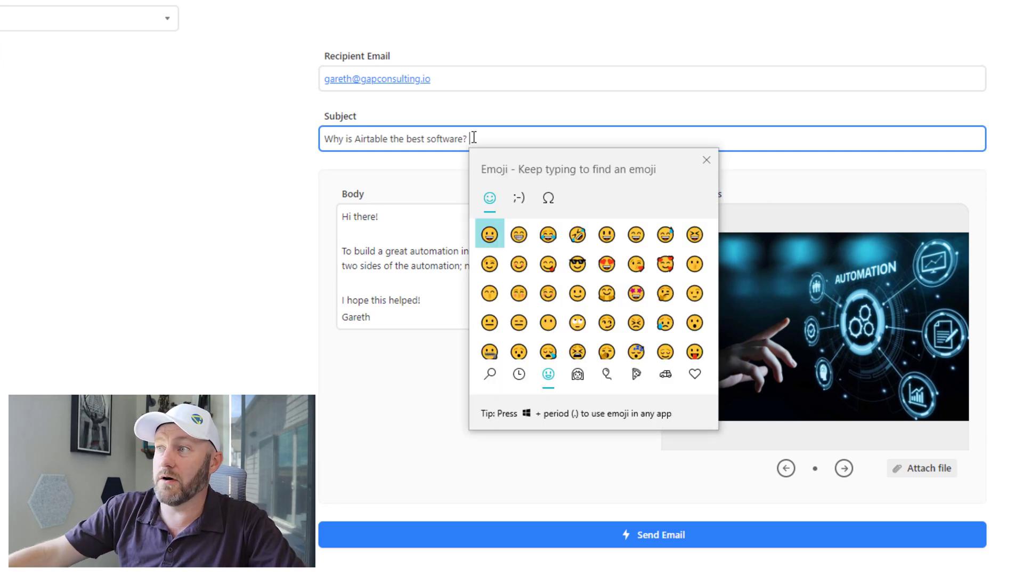
{"action": "left_click", "coordinate": [579, 270]}
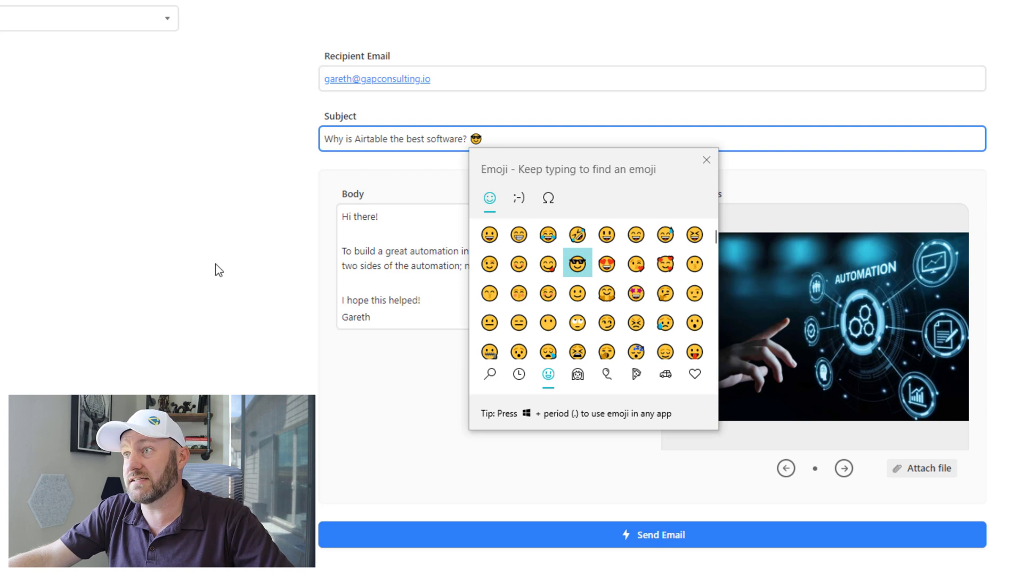
{"action": "key", "text": "Escape"}
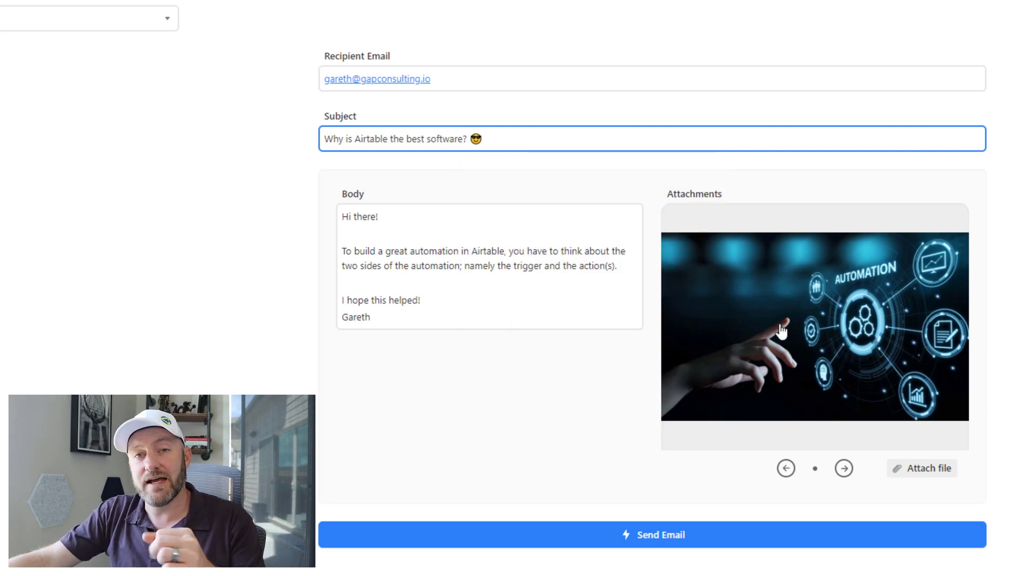
Send Email #2 and check the record list, leaving the selection unchanged.
{"action": "left_click", "coordinate": [664, 536]}
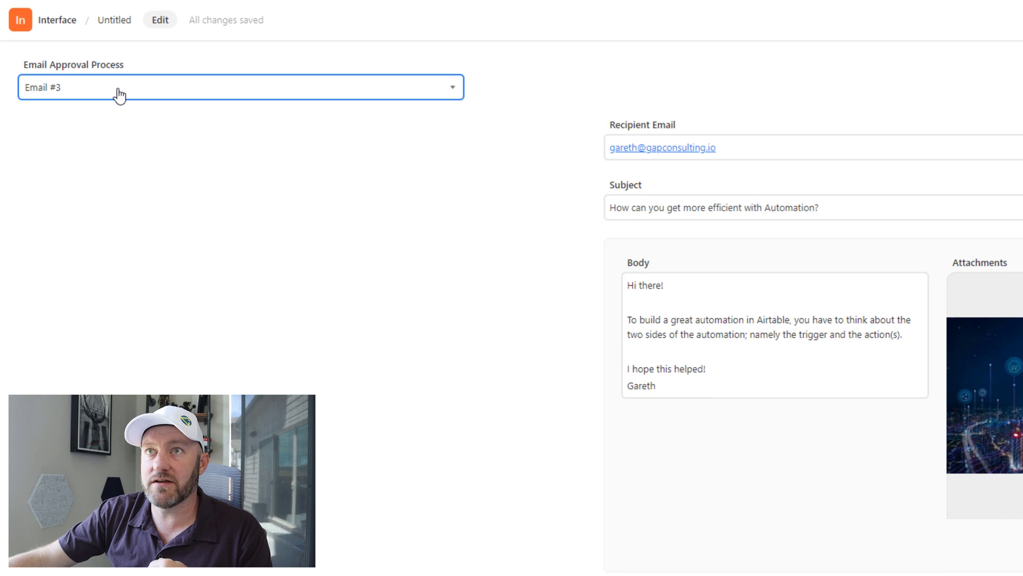
{"action": "left_click", "coordinate": [121, 96]}
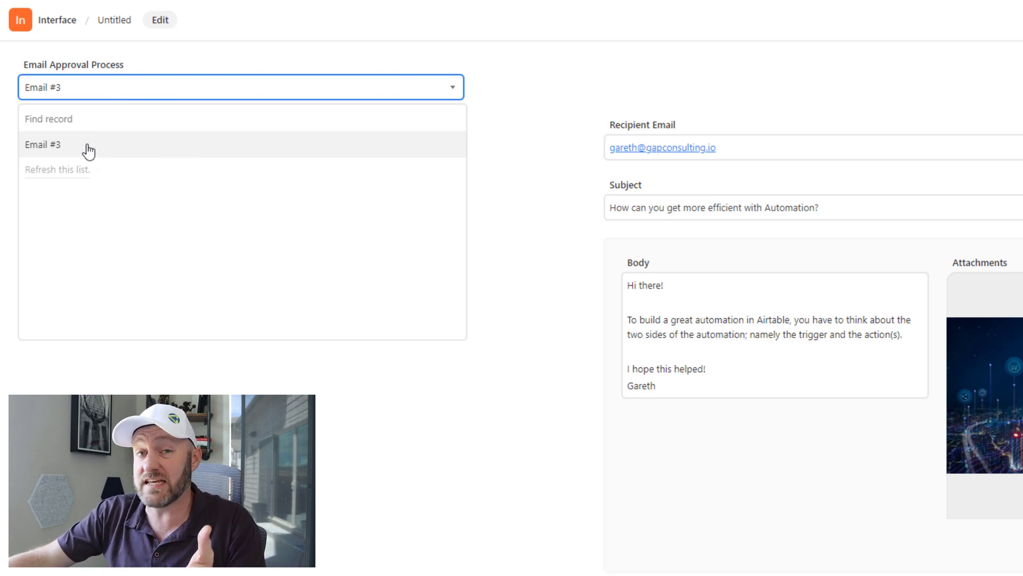
{"action": "left_click", "coordinate": [239, 339]}
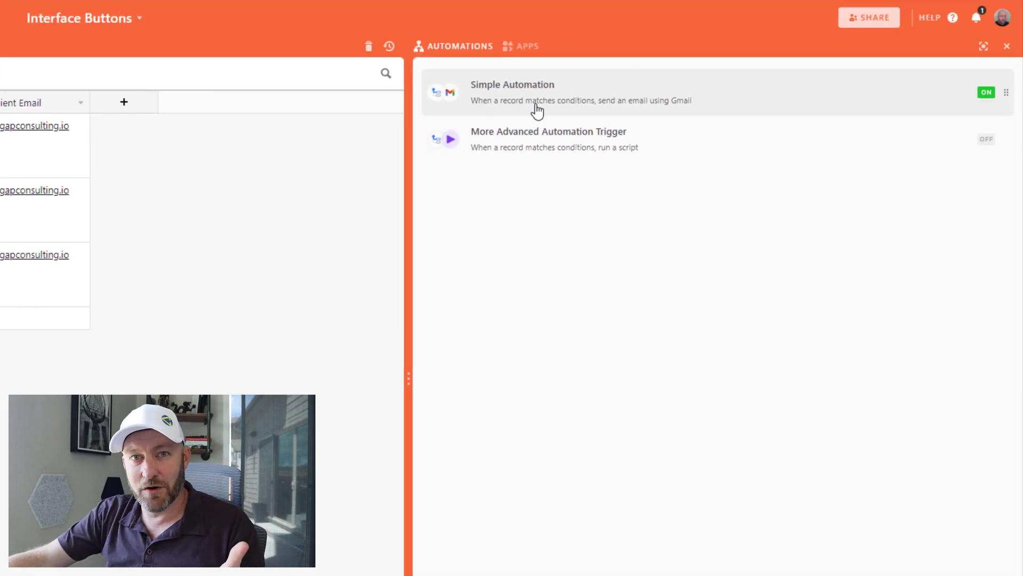
Open the Simple Automation's run history and expand the successful Gmail: Send email step.
{"action": "left_click", "coordinate": [537, 111]}
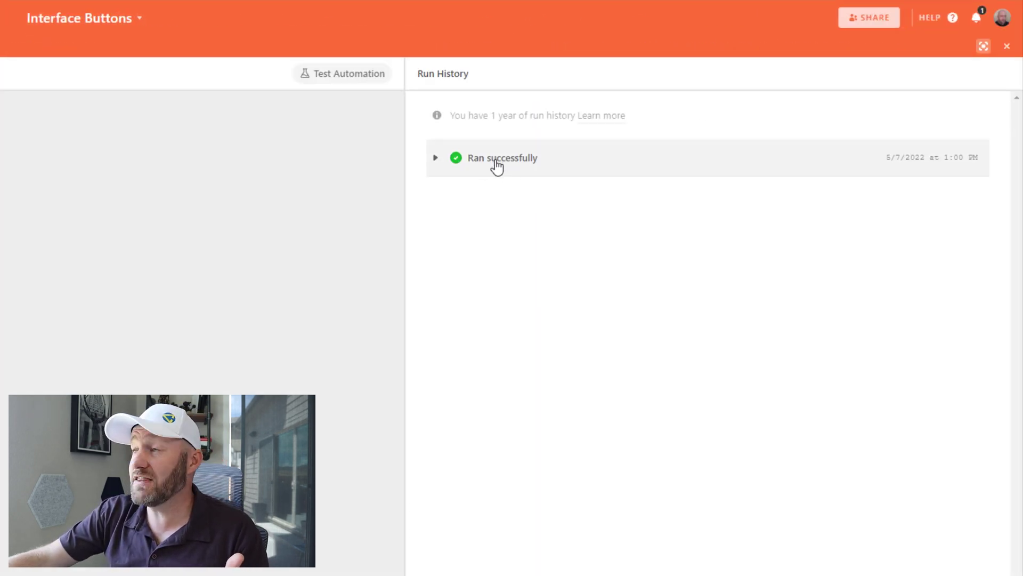
{"action": "left_click", "coordinate": [496, 167]}
{"action": "left_click", "coordinate": [557, 238]}
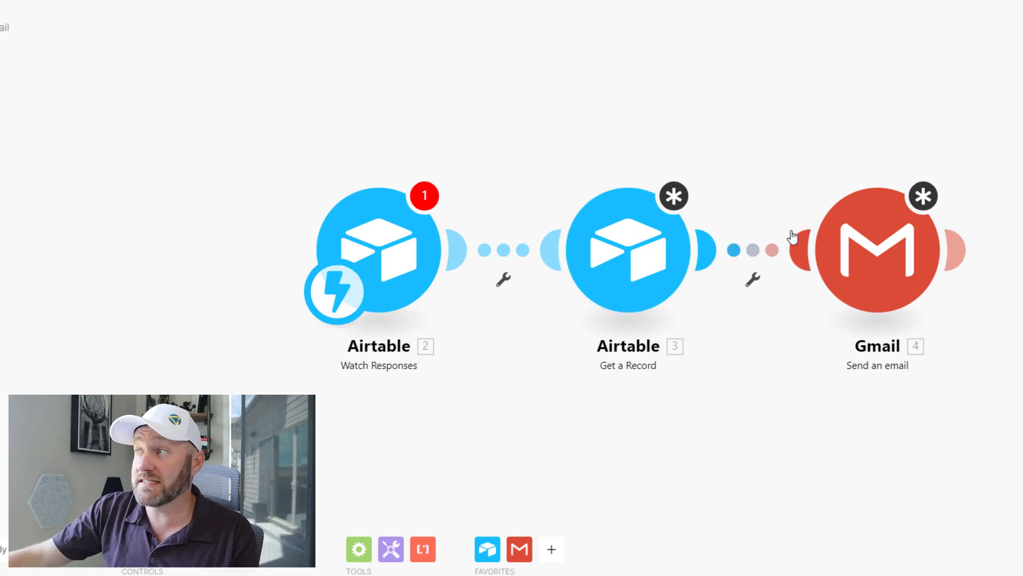
Add an 'Email Example' webhook to the Watch Responses module and copy its address.
{"action": "left_click", "coordinate": [393, 264]}
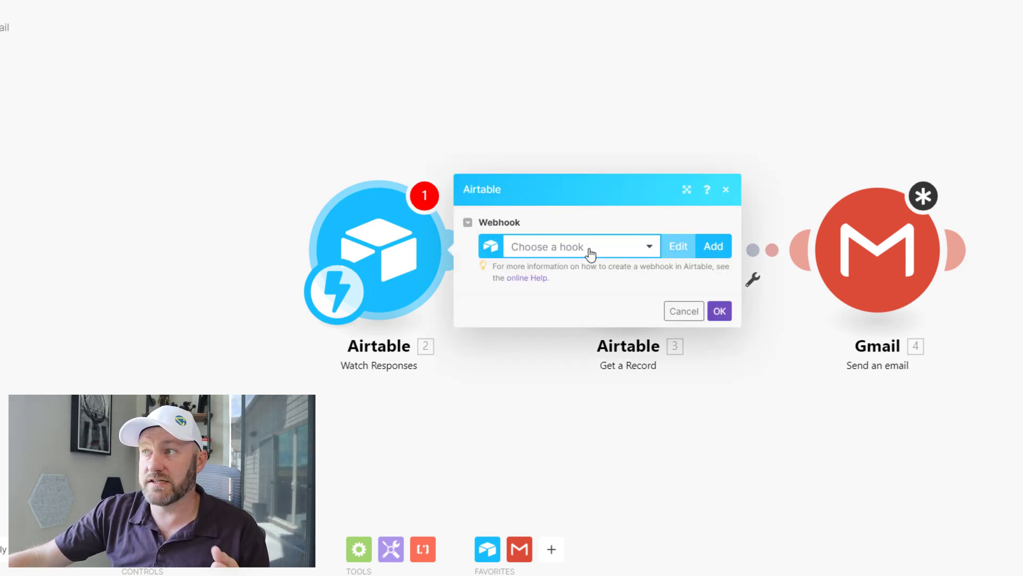
{"action": "left_click", "coordinate": [718, 248]}
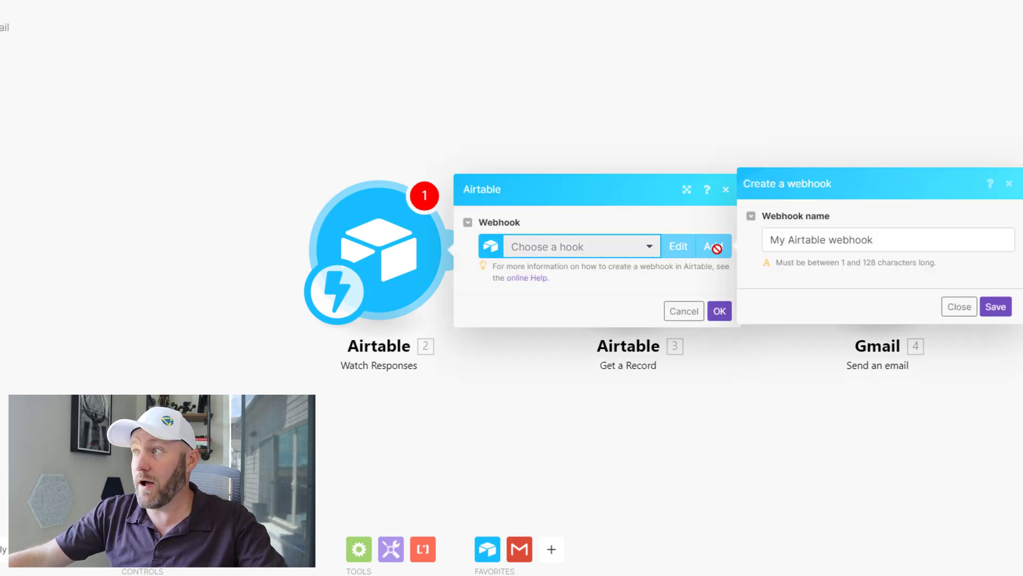
{"action": "triple_click", "coordinate": [819, 239]}
{"action": "type", "text": "Email Example"}
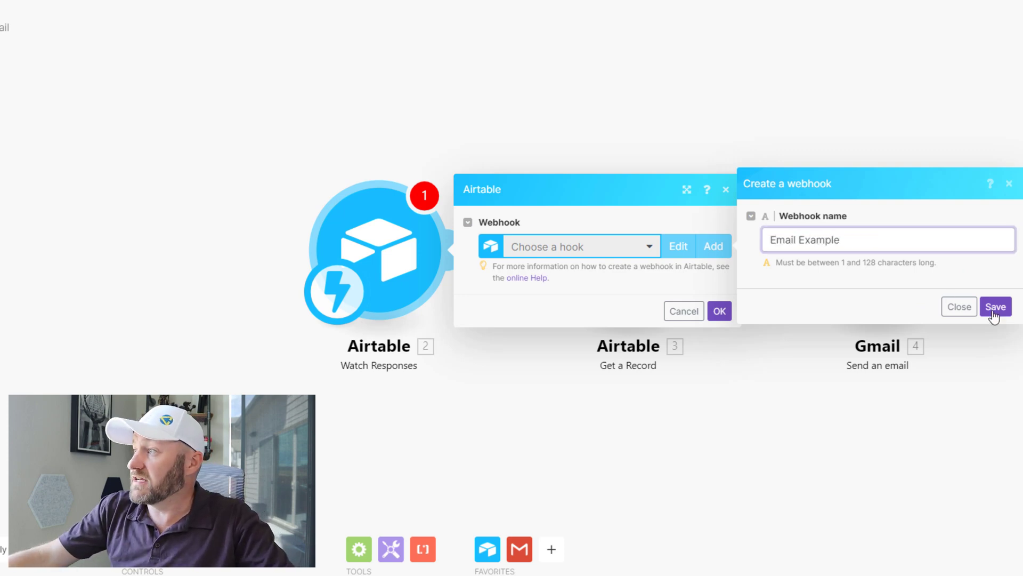
{"action": "left_click", "coordinate": [994, 309]}
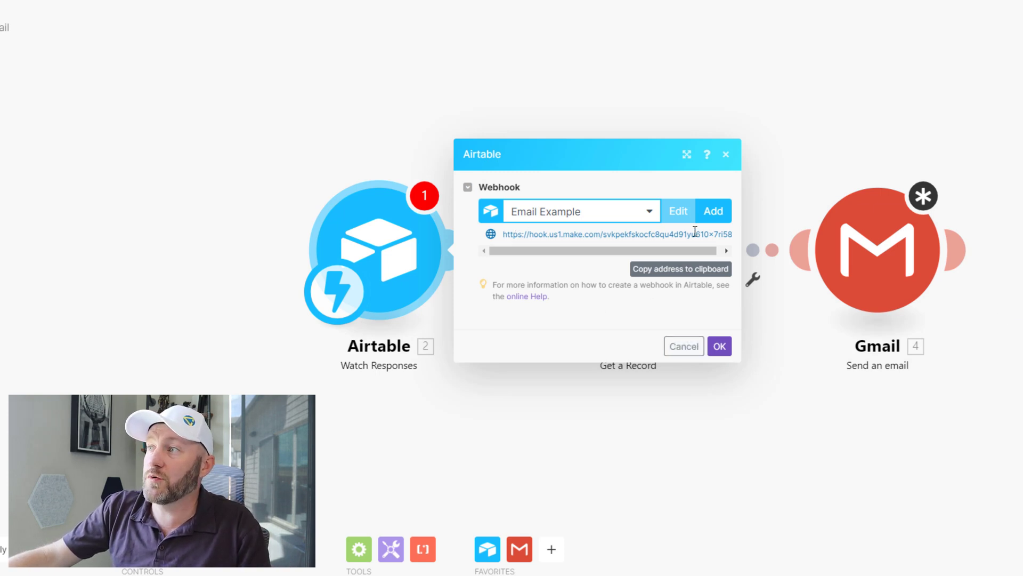
{"action": "left_click", "coordinate": [698, 274]}
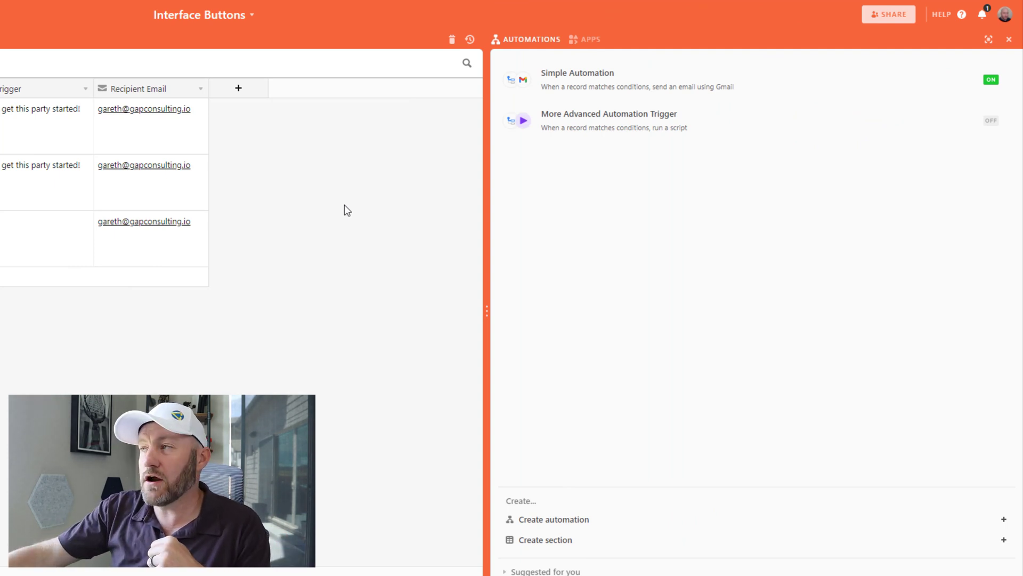
Open More Advanced Automation Trigger and view its trigger's table and conditions.
{"action": "left_click", "coordinate": [613, 130]}
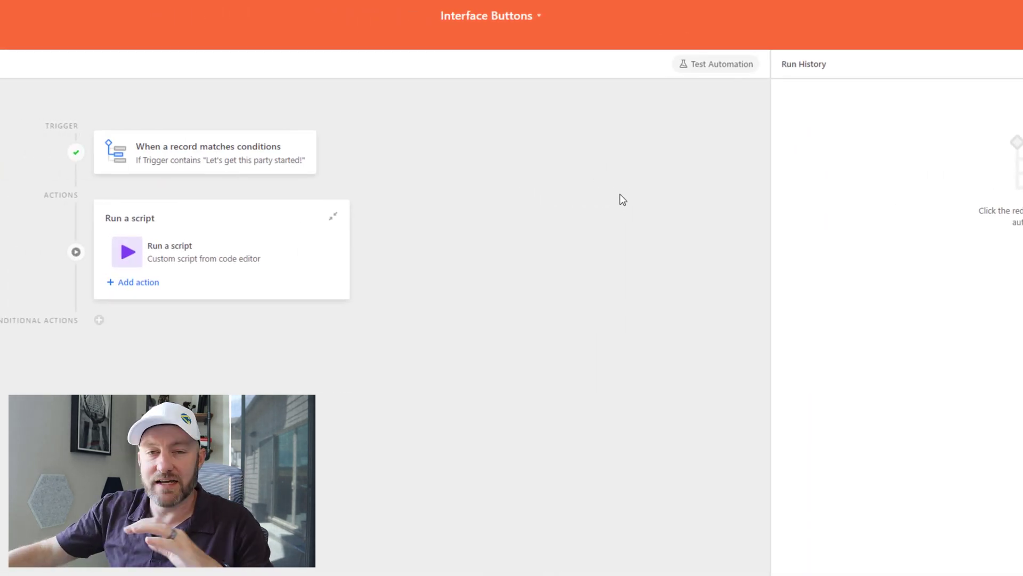
{"action": "left_click", "coordinate": [217, 157]}
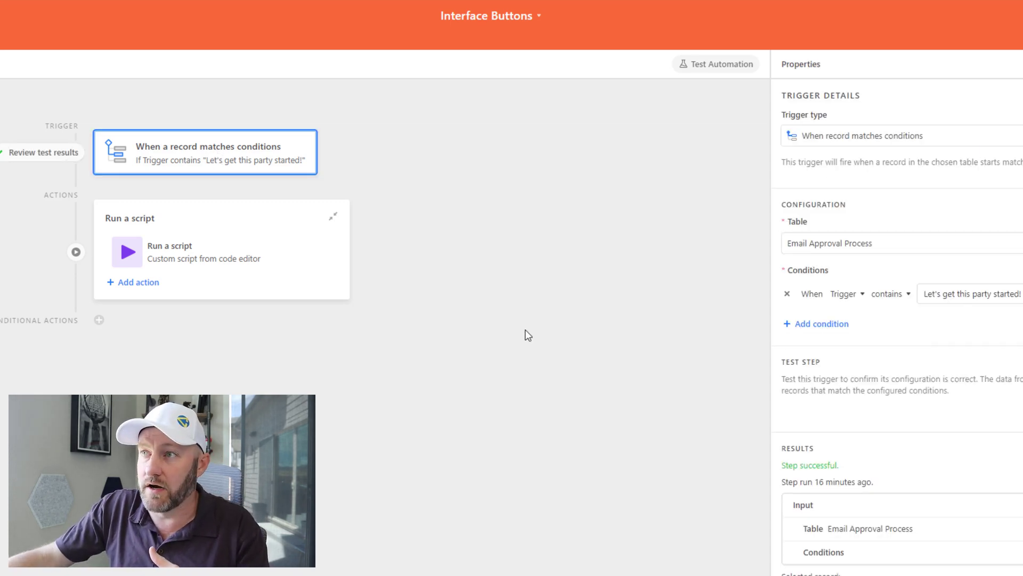
Replace the script's line-1 URL with the copied Make webhook address.
{"action": "left_click", "coordinate": [208, 258]}
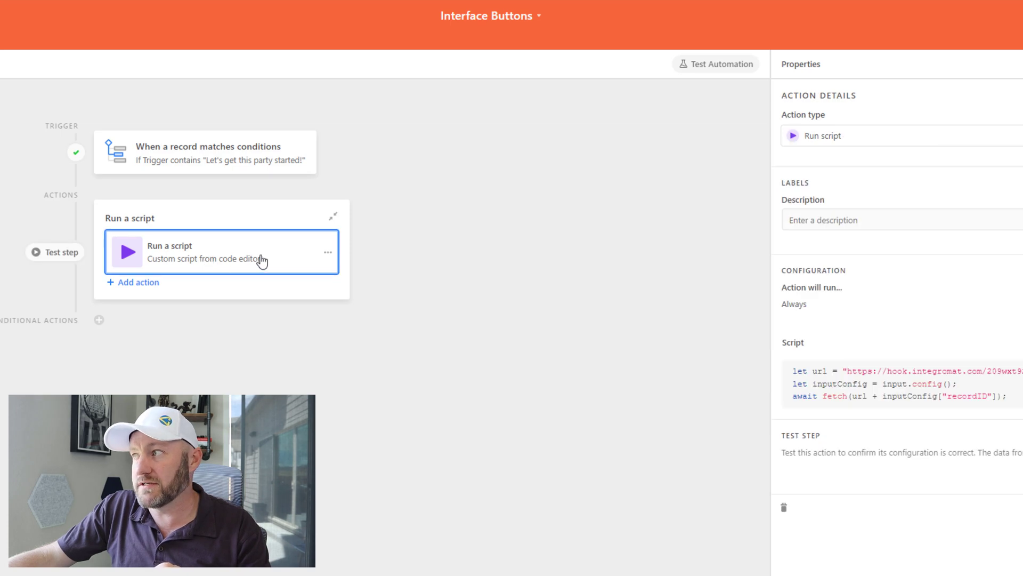
{"action": "left_click", "coordinate": [901, 384]}
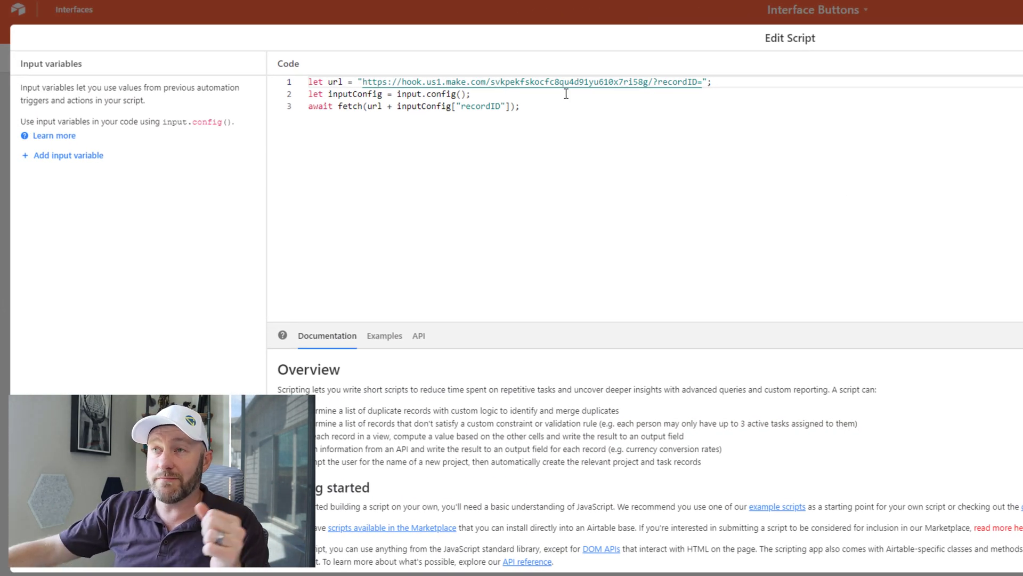
{"action": "left_click_drag", "start_coordinate": [365, 83], "coordinate": [650, 88]}
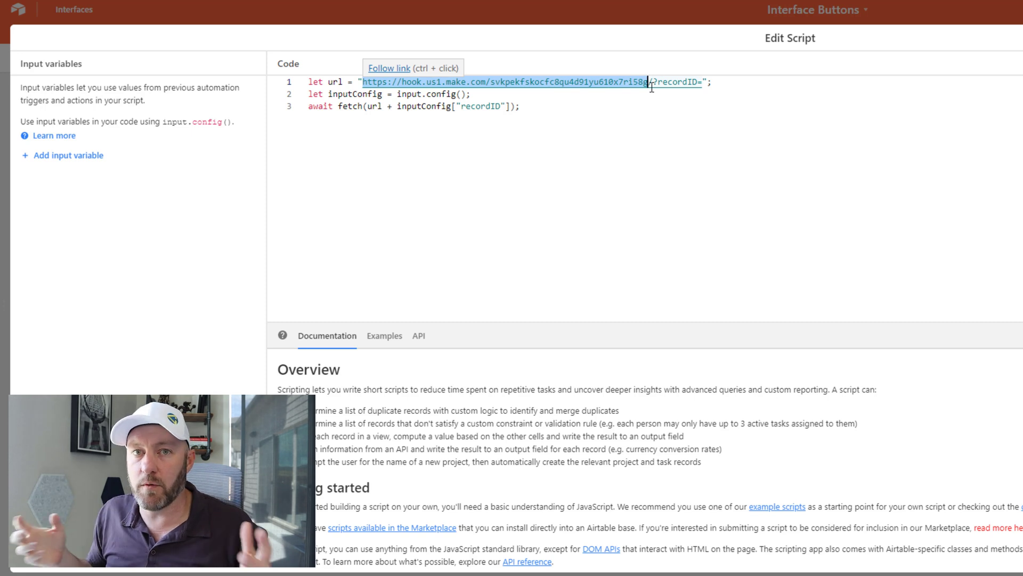
{"action": "left_click", "coordinate": [651, 86]}
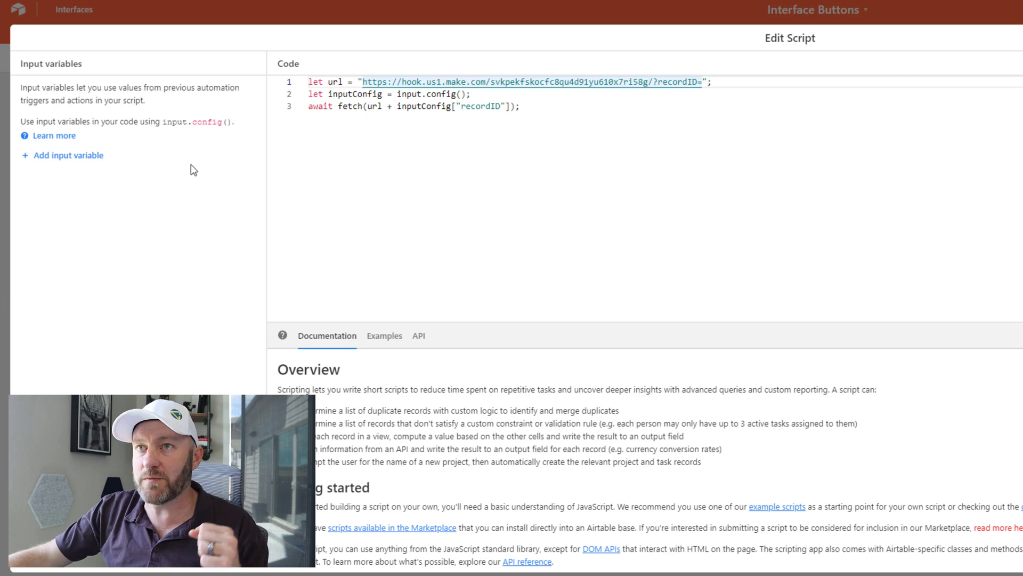
Add a script input variable recordID set to the triggering record's Airtable record ID.
{"action": "left_click", "coordinate": [78, 160]}
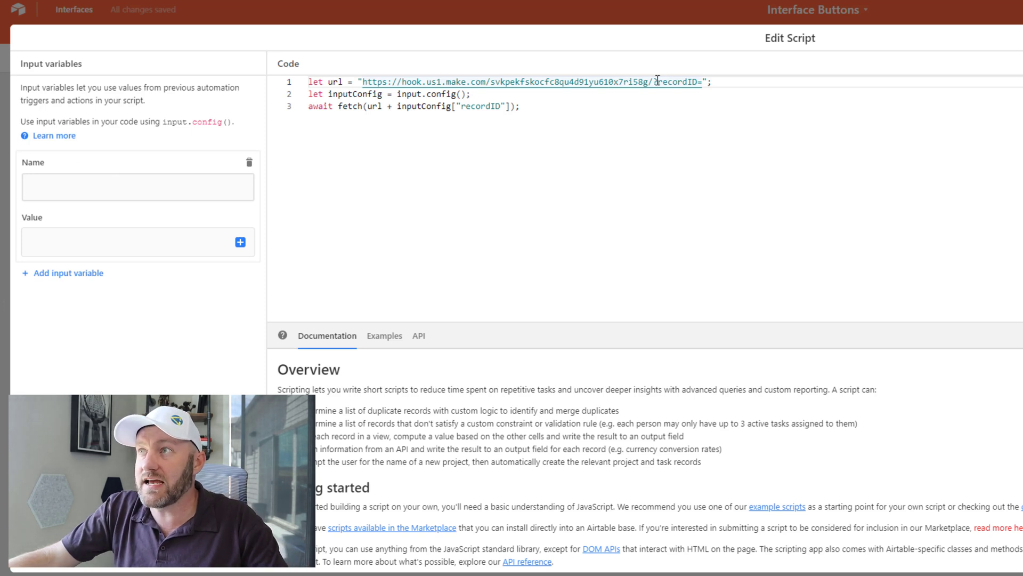
{"action": "left_click_drag", "start_coordinate": [658, 83], "coordinate": [693, 83]}
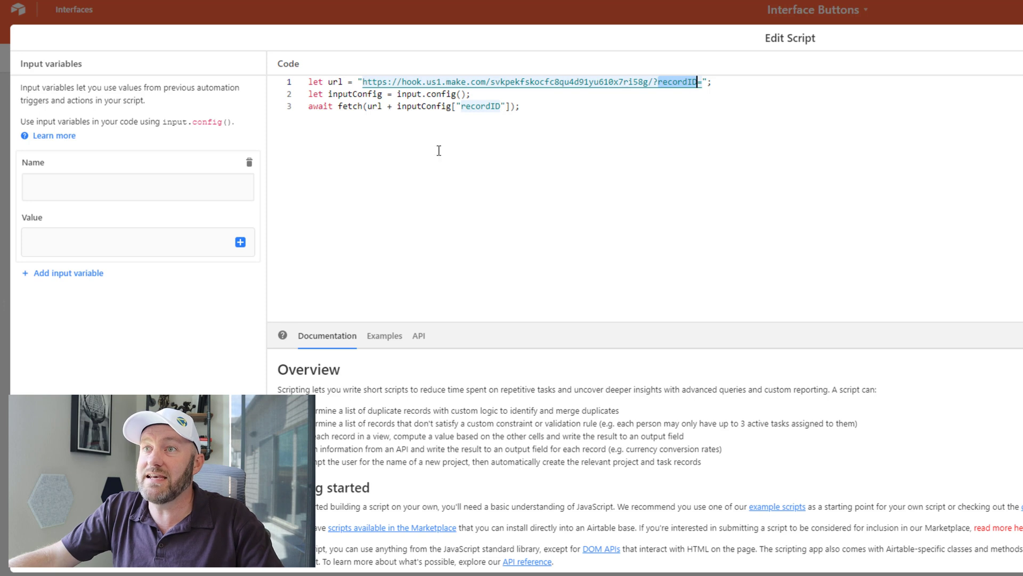
{"action": "left_click", "coordinate": [139, 198]}
{"action": "type", "text": "recordID"}
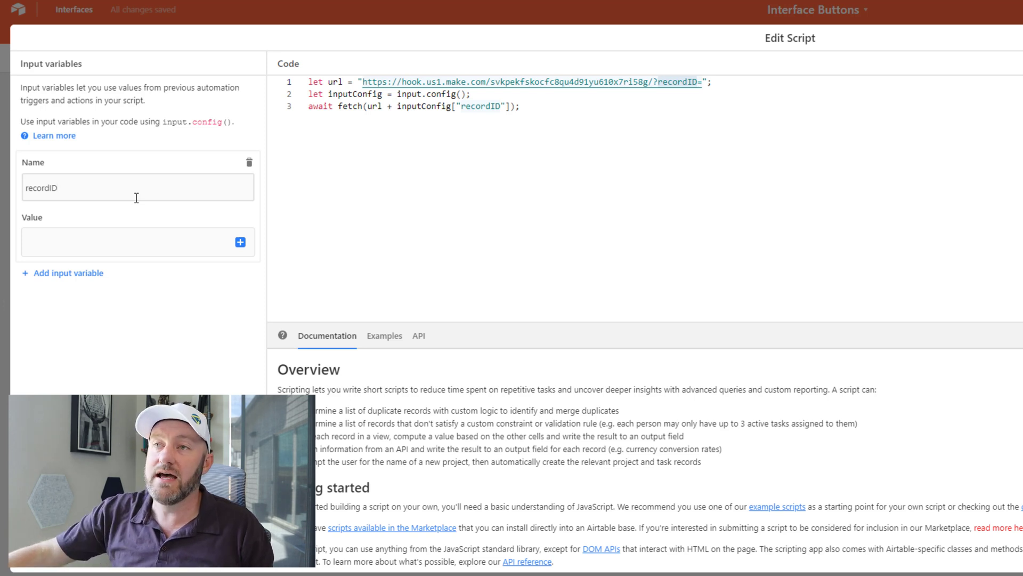
{"action": "left_click", "coordinate": [240, 243]}
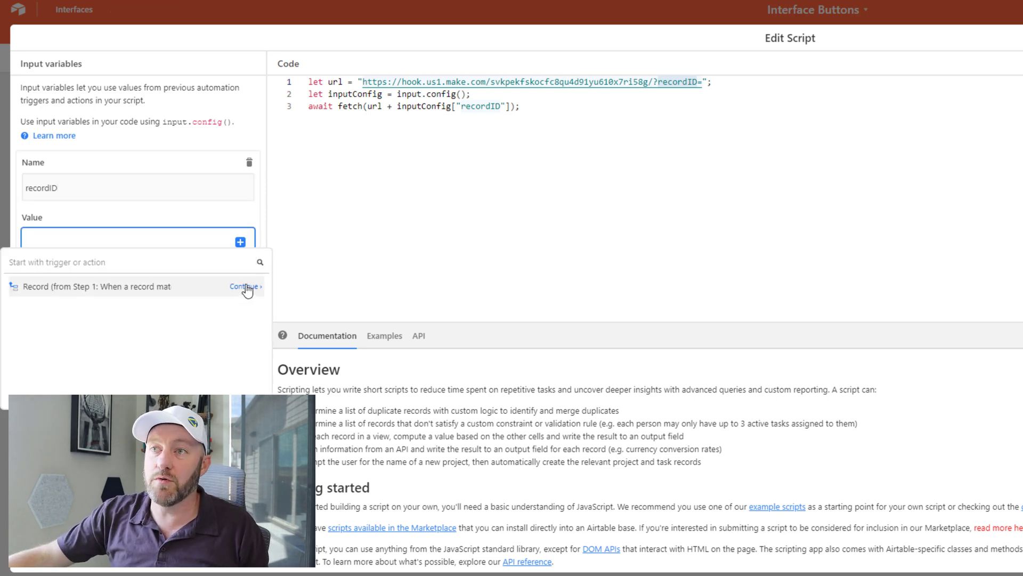
{"action": "left_click", "coordinate": [243, 287]}
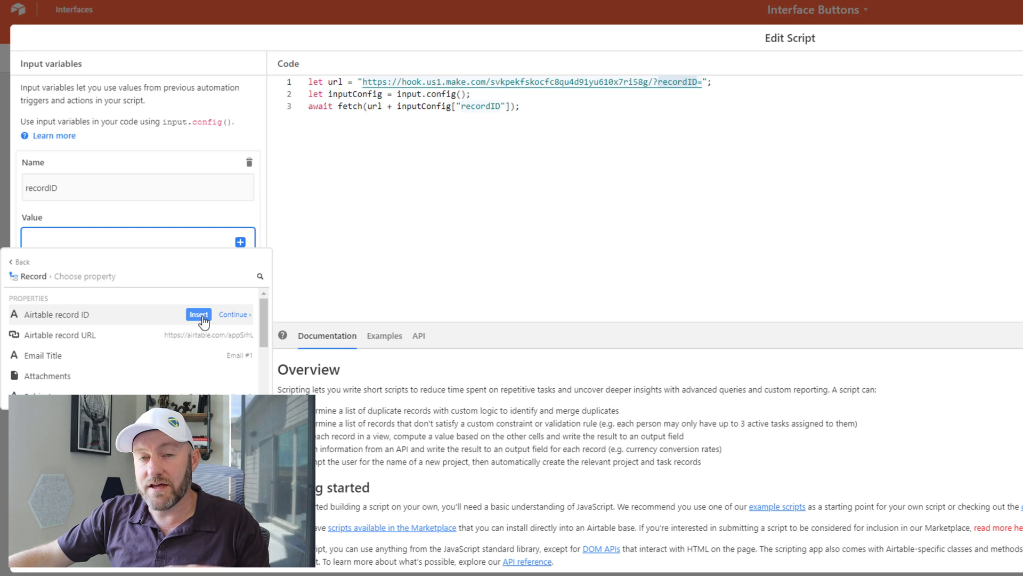
{"action": "left_click", "coordinate": [199, 315]}
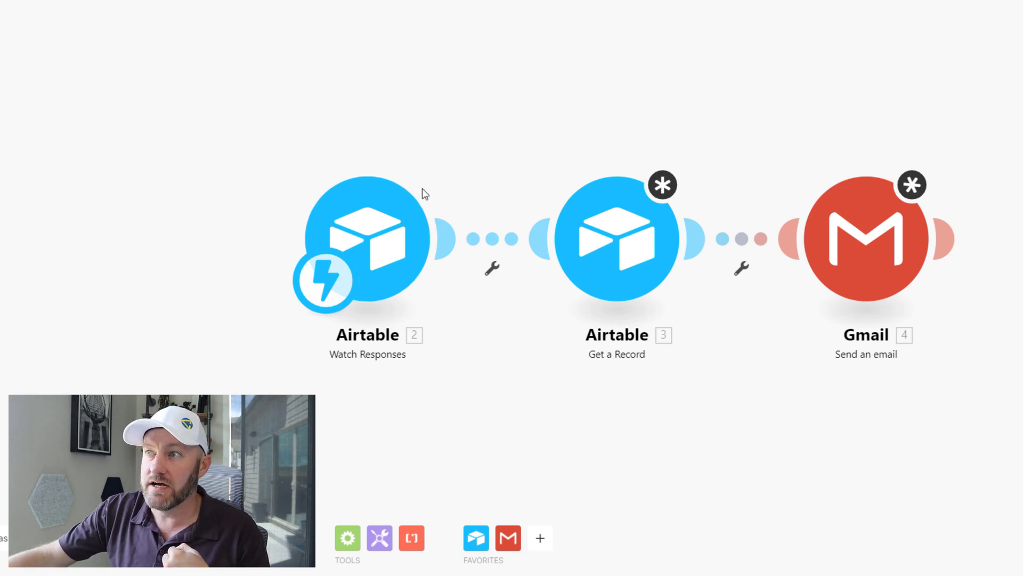
{"action": "right_click", "coordinate": [367, 233]}
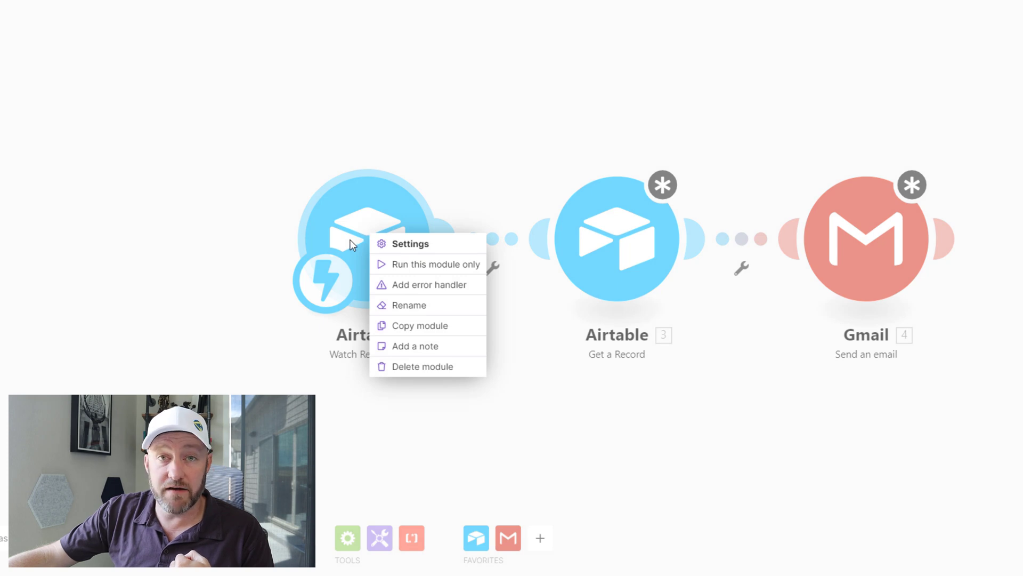
{"action": "left_click", "coordinate": [401, 264]}
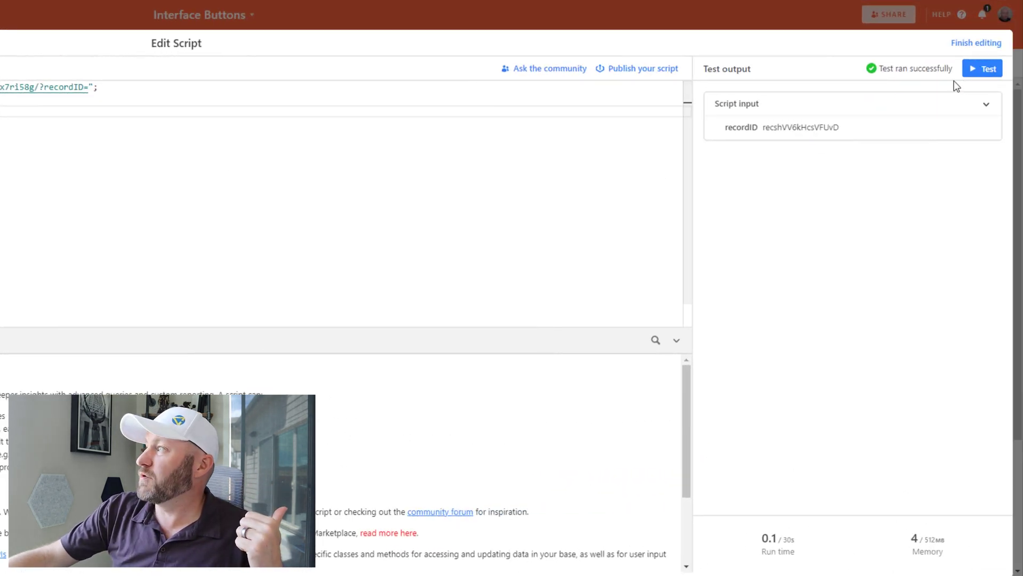
{"action": "left_click", "coordinate": [980, 69]}
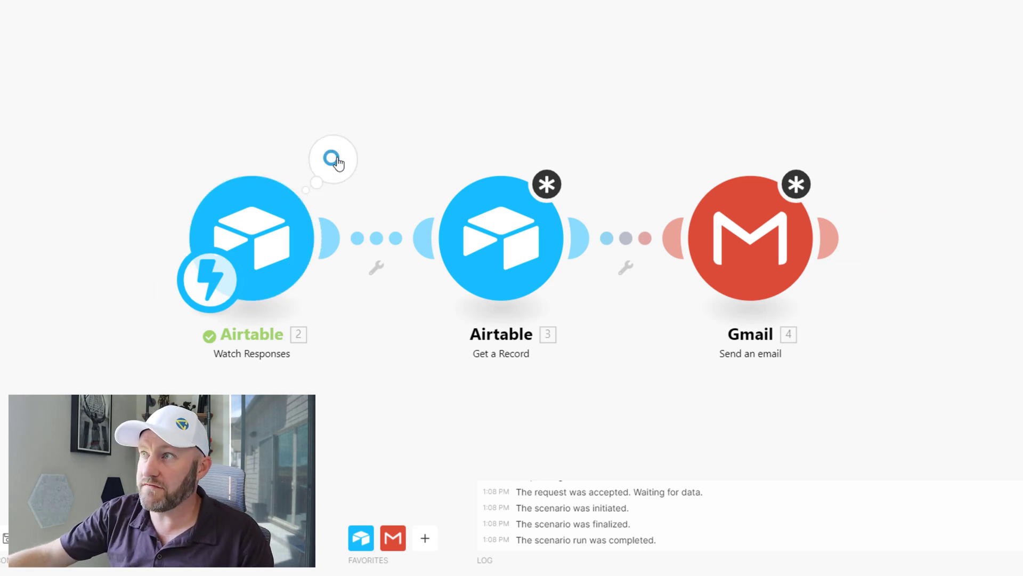
Check the recordID received by Watch Responses, then open the Get a Record module.
{"action": "left_click", "coordinate": [333, 159]}
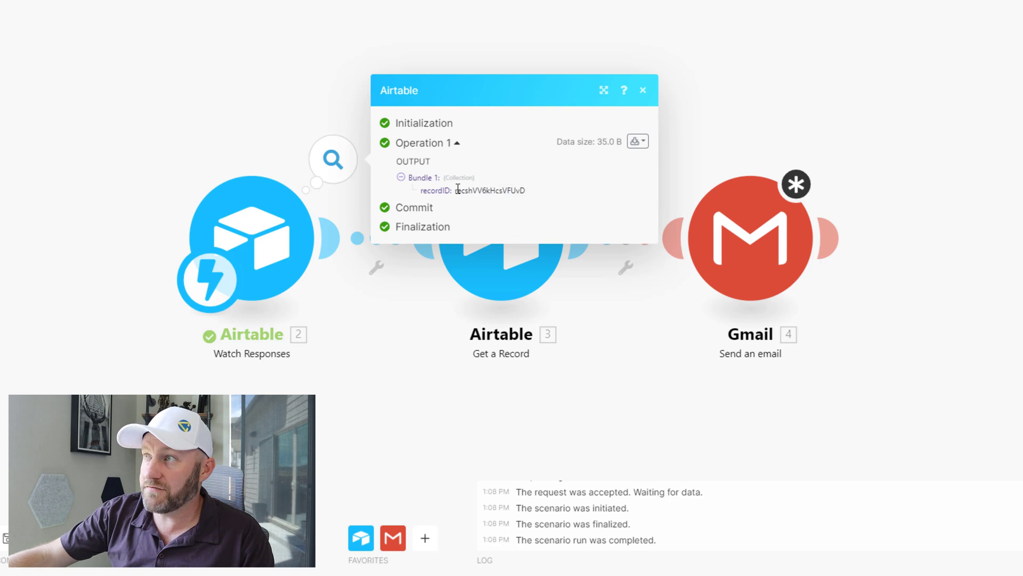
{"action": "left_click_drag", "start_coordinate": [457, 190], "coordinate": [520, 202]}
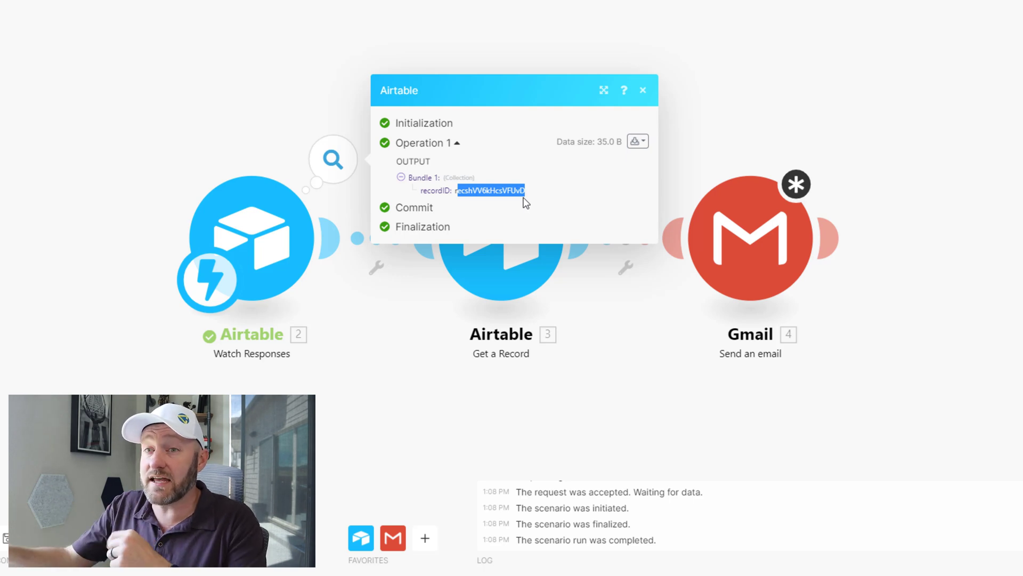
{"action": "left_click", "coordinate": [530, 396]}
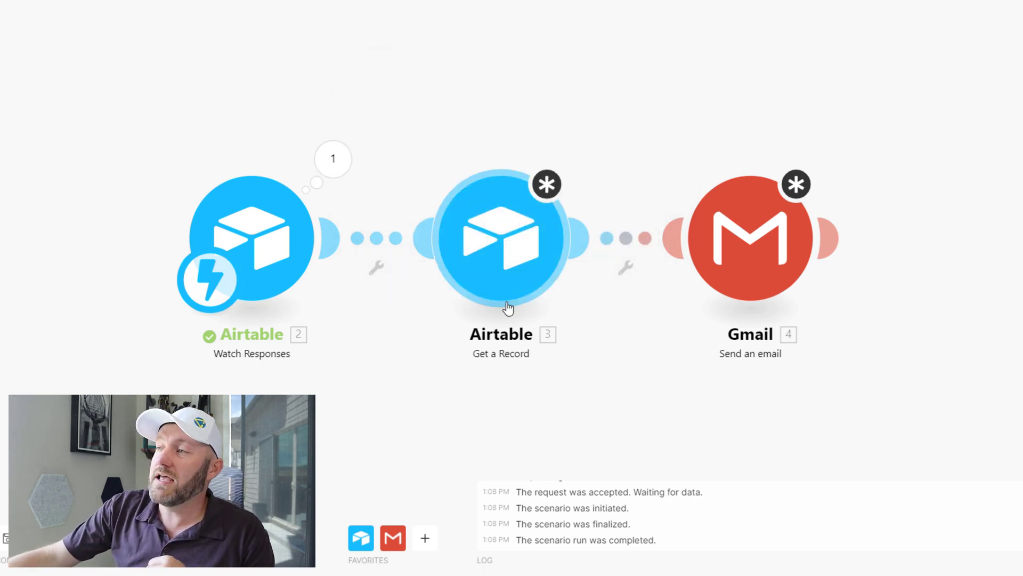
{"action": "left_click", "coordinate": [505, 256]}
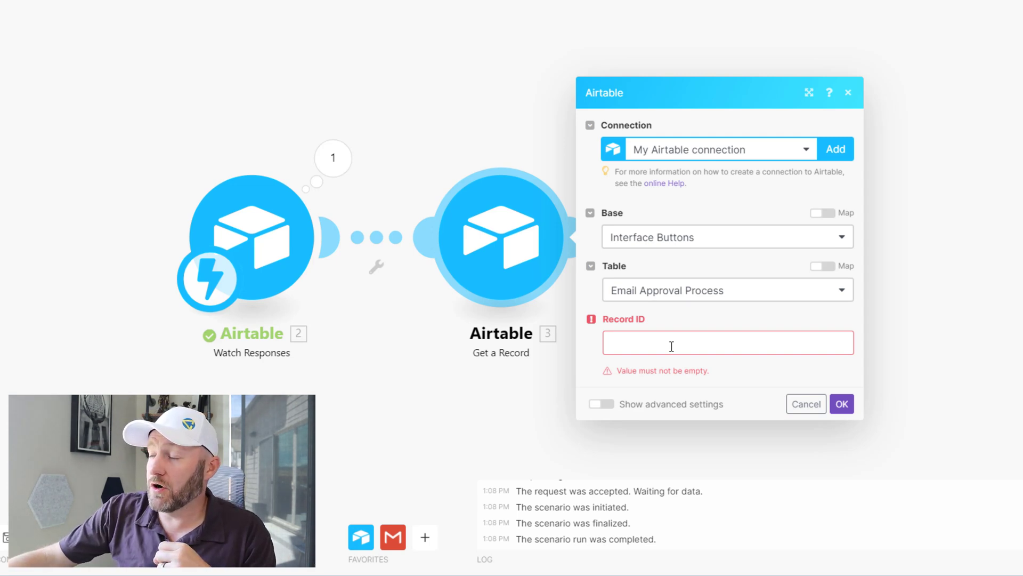
Map Watch Responses' recordID into Get a Record's Record ID field and confirm.
{"action": "left_click", "coordinate": [673, 347]}
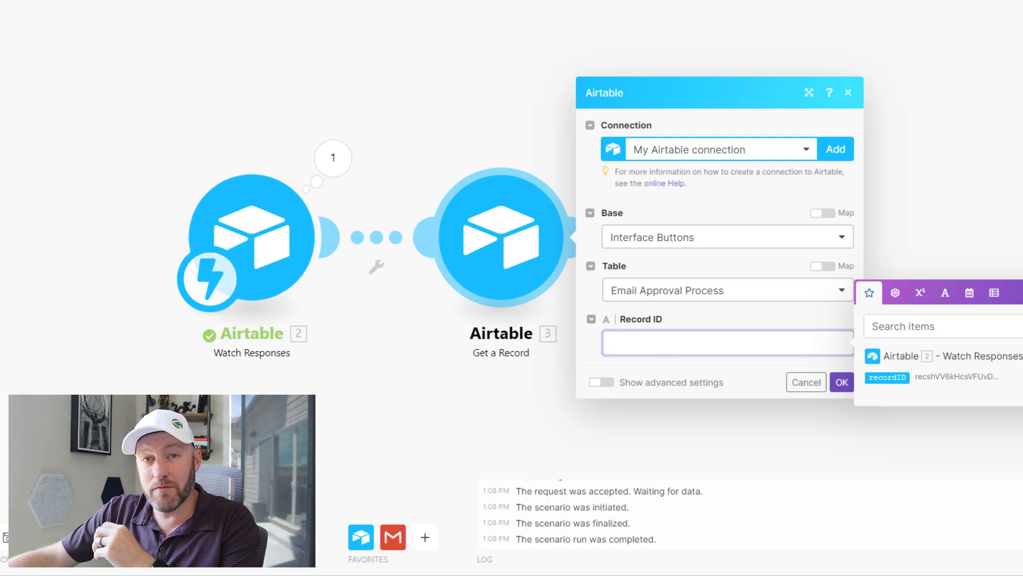
{"action": "left_click", "coordinate": [892, 378]}
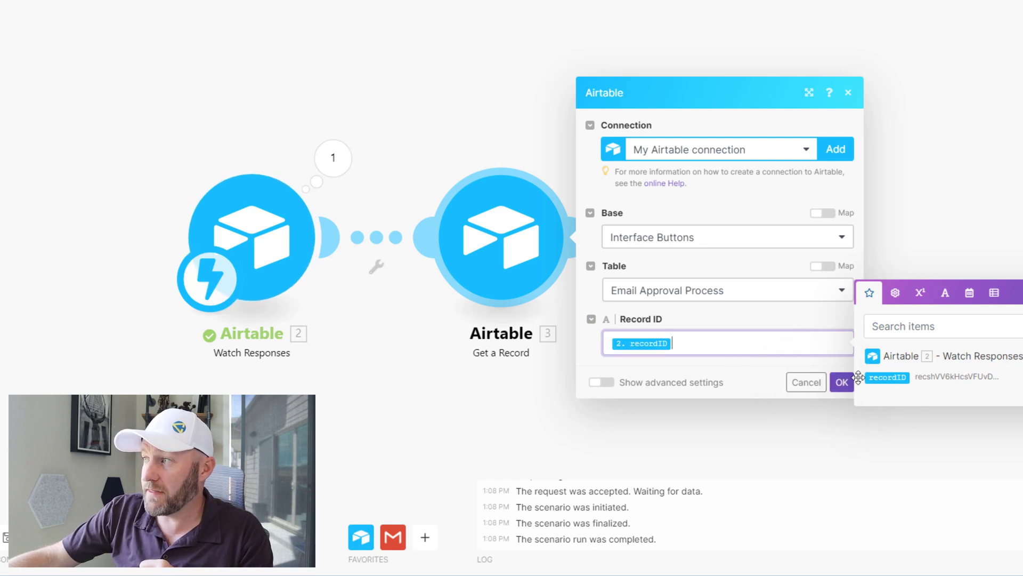
{"action": "left_click", "coordinate": [842, 382]}
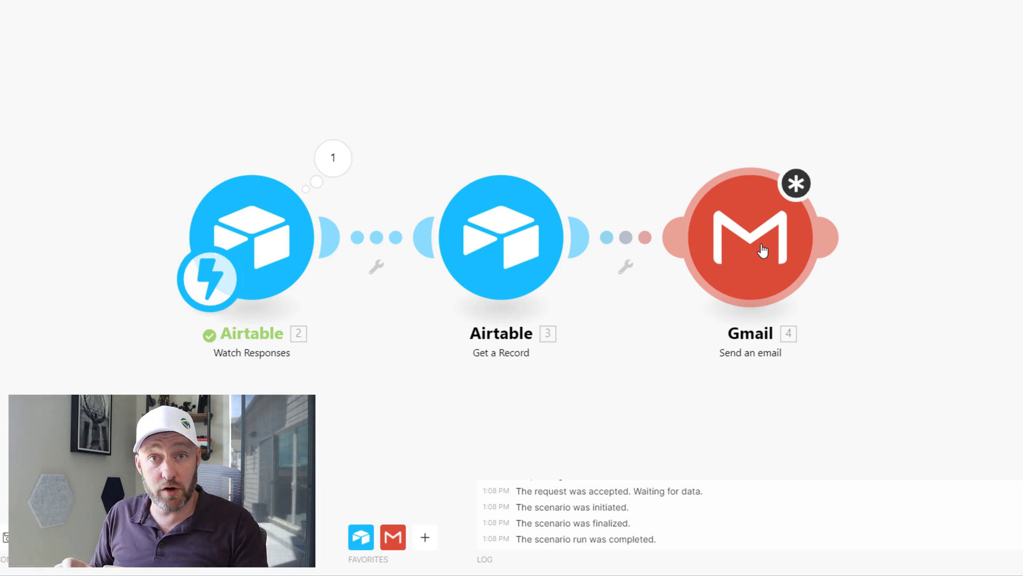
Add a Gmail recipient mapped to the record's Recipient Email.
{"action": "left_click", "coordinate": [763, 250]}
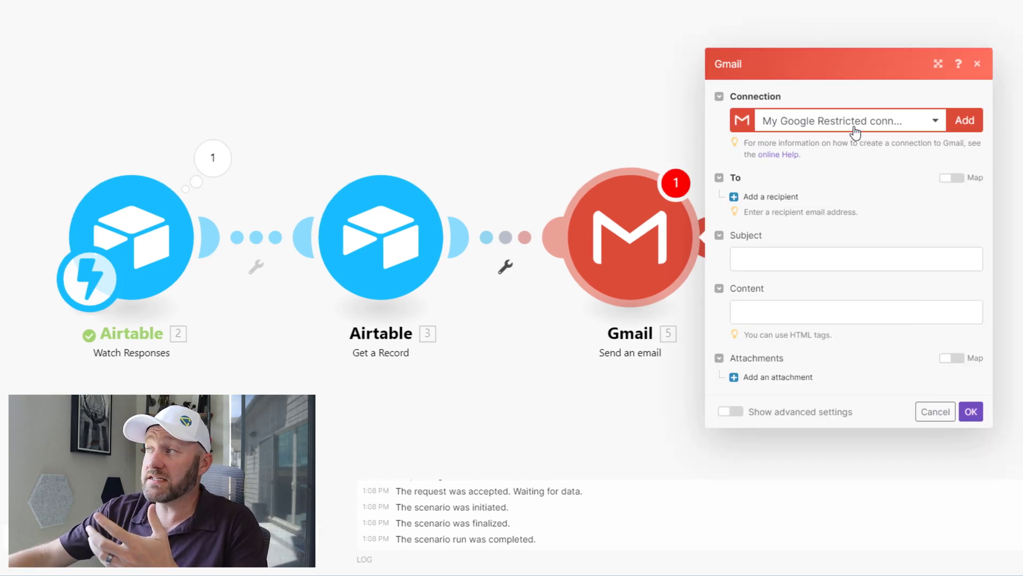
{"action": "left_click", "coordinate": [735, 201]}
{"action": "left_click", "coordinate": [793, 197]}
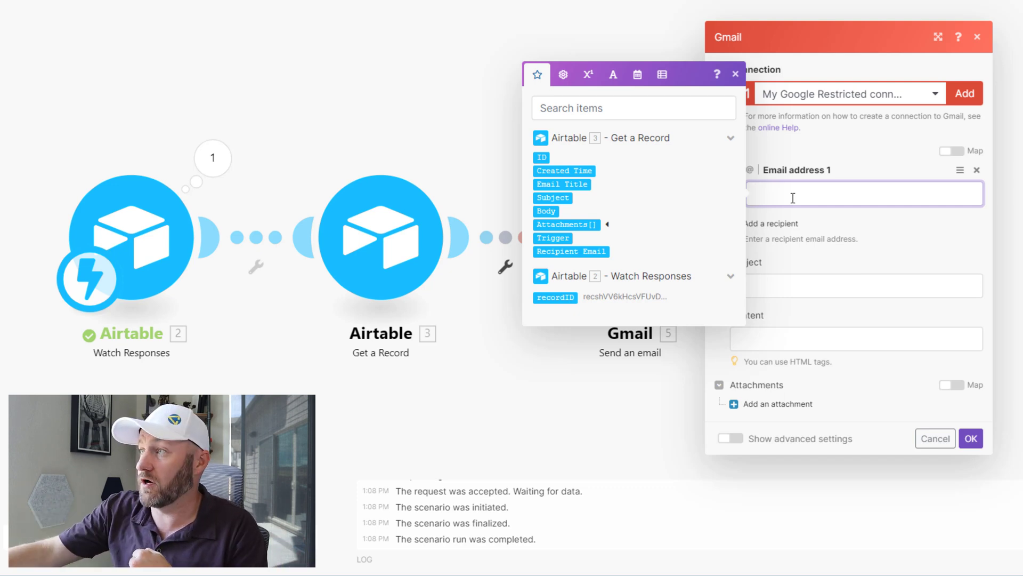
{"action": "left_click", "coordinate": [555, 251]}
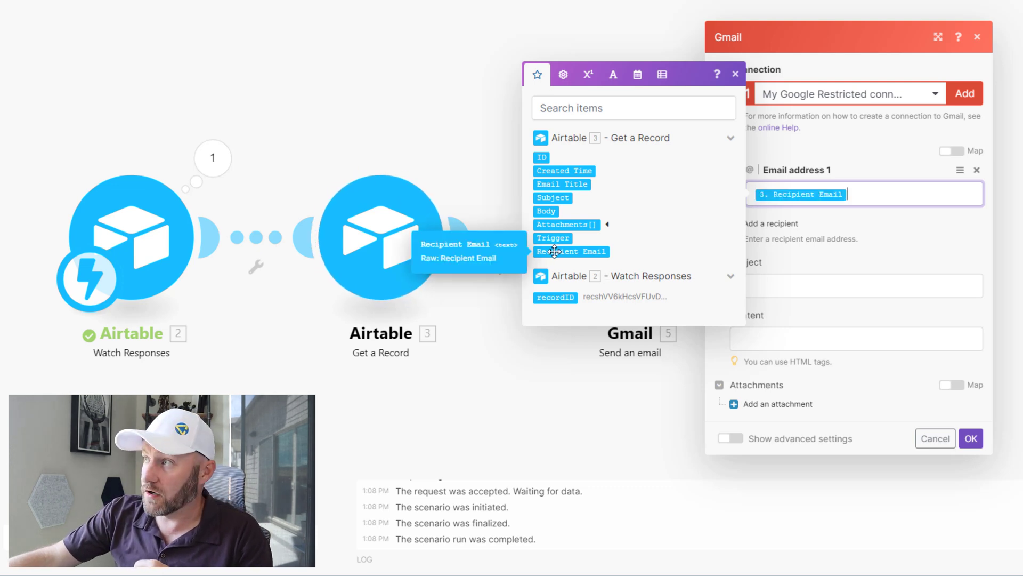
{"action": "left_click", "coordinate": [813, 221]}
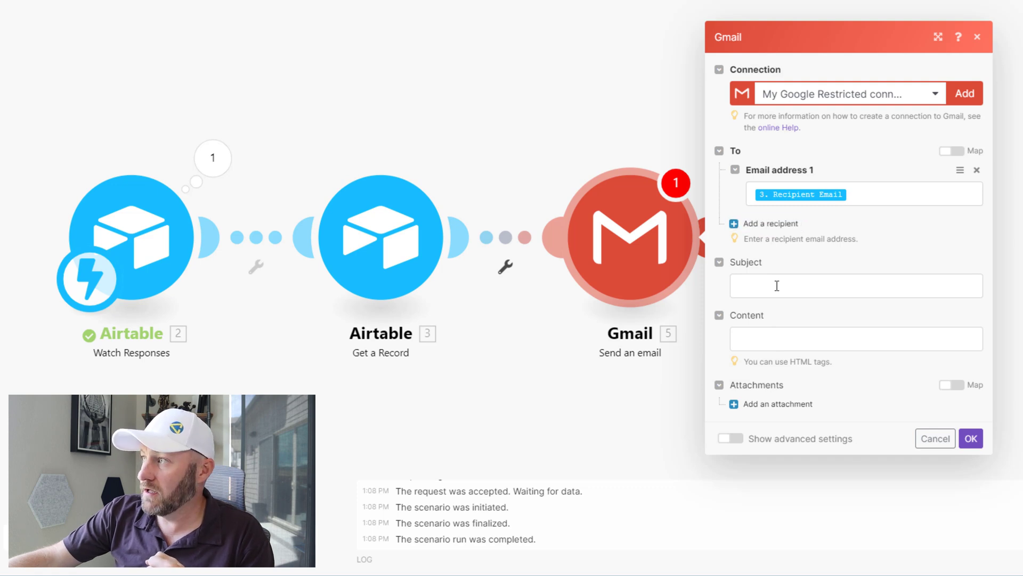
Map the record's Subject and Body into the email's subject and content.
{"action": "left_click", "coordinate": [777, 286]}
{"action": "left_click", "coordinate": [531, 289]}
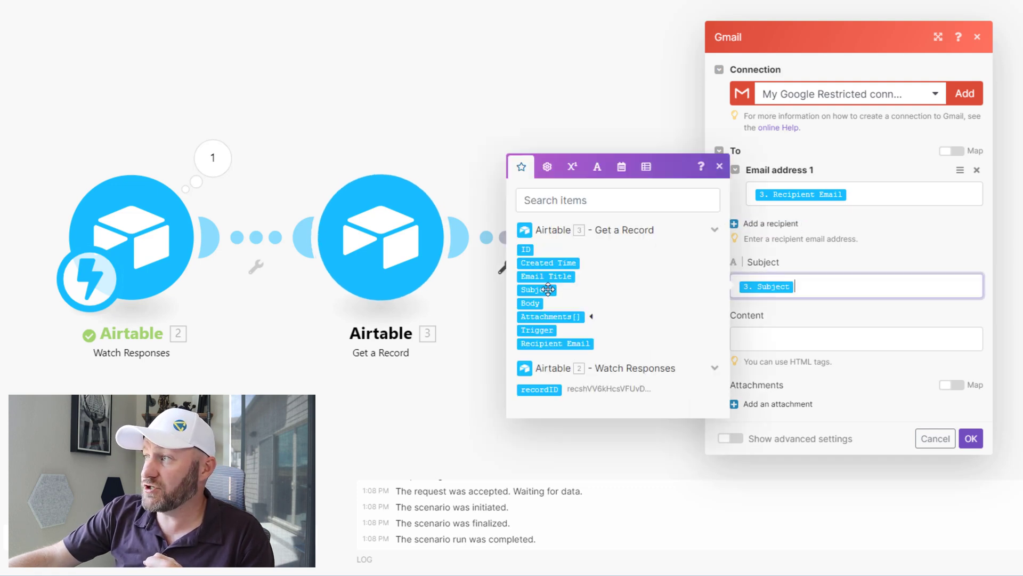
{"action": "left_click", "coordinate": [754, 341]}
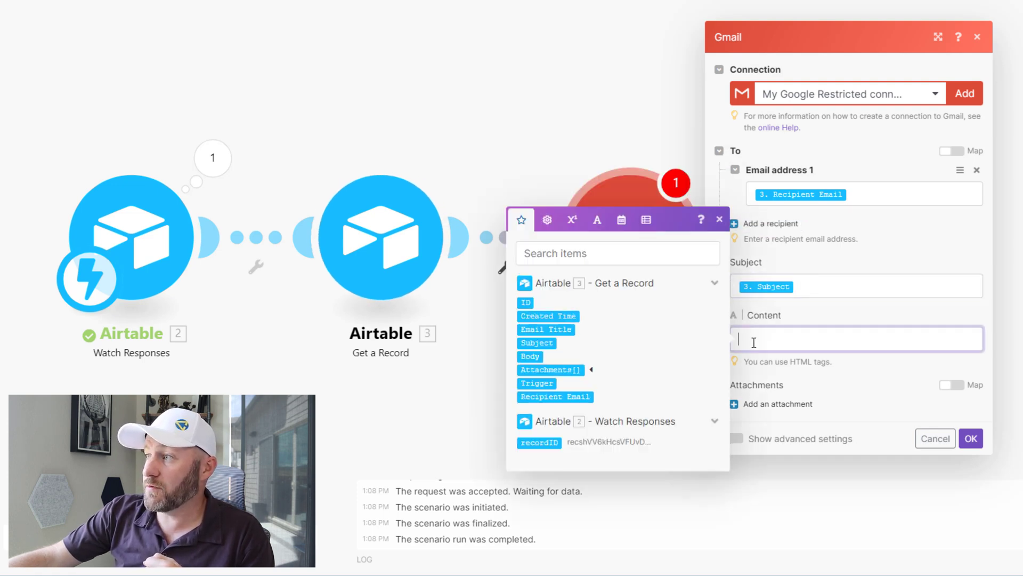
{"action": "left_click", "coordinate": [531, 356]}
{"action": "left_click", "coordinate": [822, 323]}
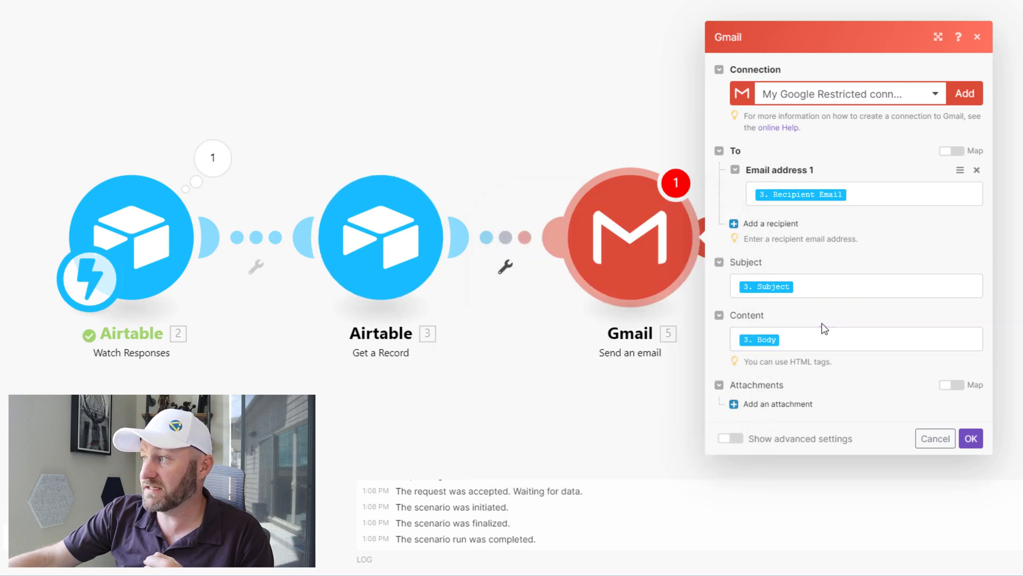
Remove the extra attachment item and save the Gmail step settings.
{"action": "left_click", "coordinate": [792, 405]}
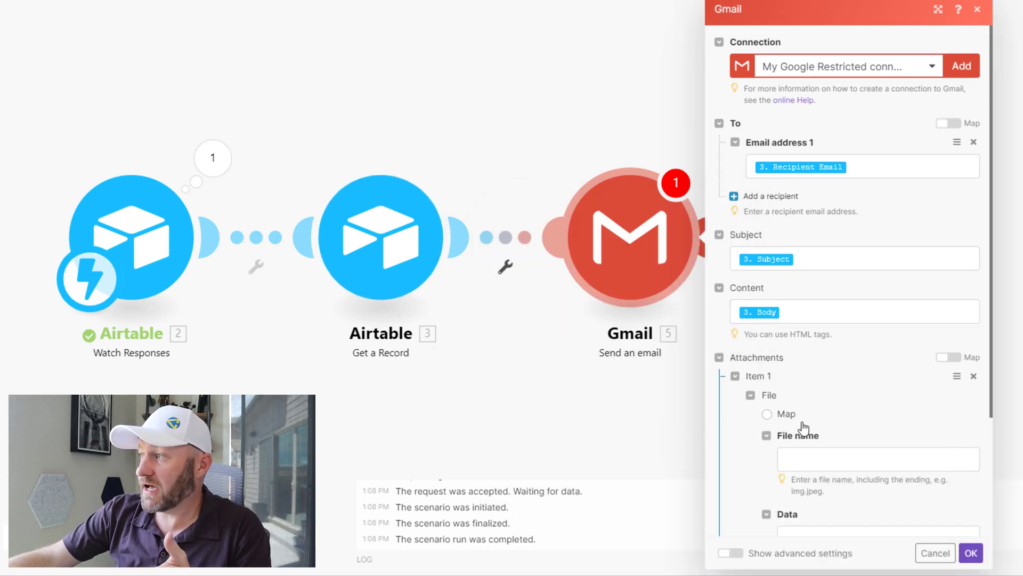
{"action": "scroll", "coordinate": [800, 411], "scroll_direction": "down", "scroll_amount": 2}
{"action": "scroll", "coordinate": [800, 410], "scroll_direction": "down", "scroll_amount": 2}
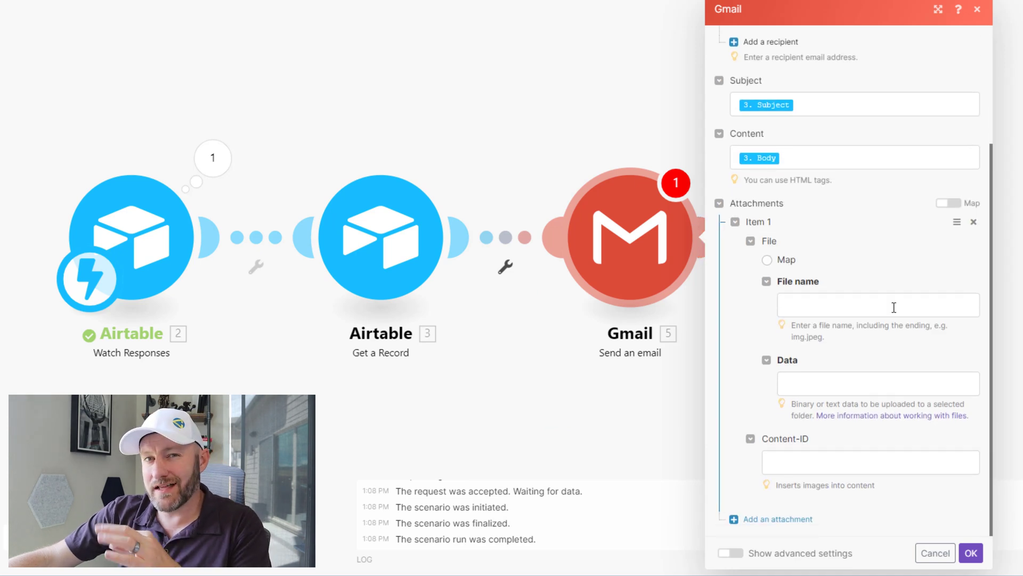
{"action": "scroll", "coordinate": [975, 233], "scroll_direction": "up", "scroll_amount": 3}
{"action": "left_click", "coordinate": [971, 367]}
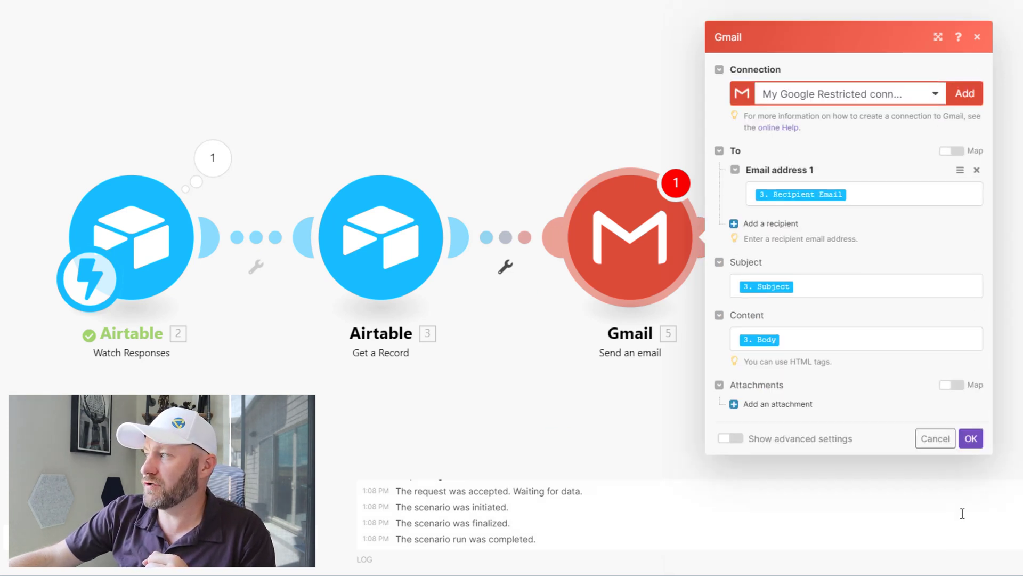
{"action": "left_click", "coordinate": [971, 440]}
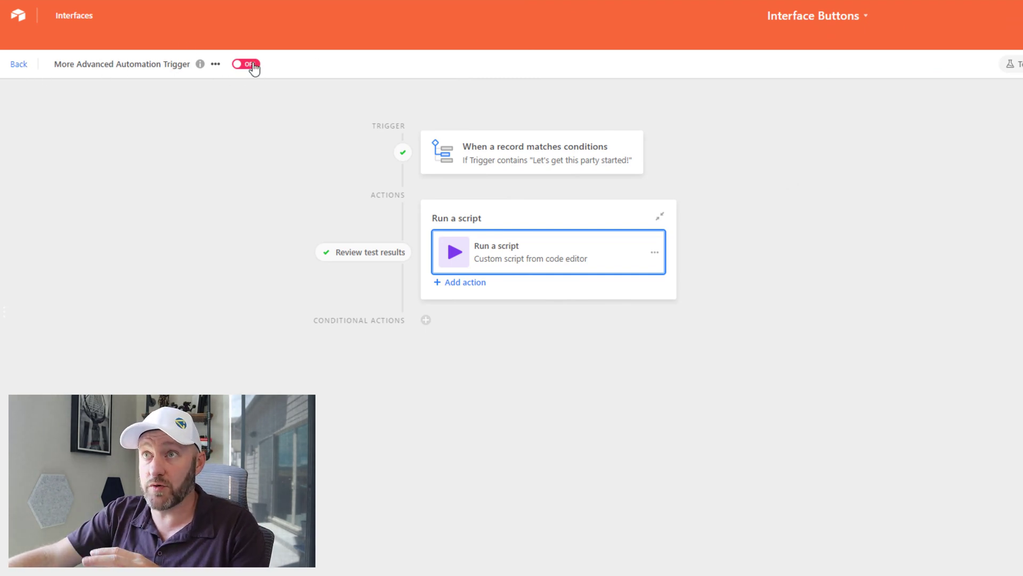
Leave the automation editor and review the Simple Automation in the Automations list.
{"action": "left_click", "coordinate": [23, 66]}
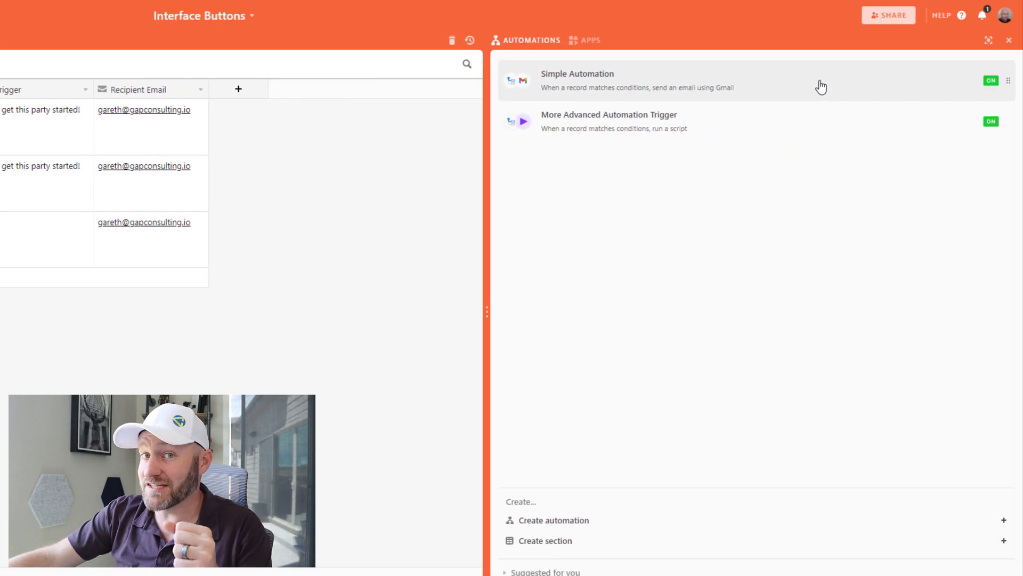
{"action": "left_click", "coordinate": [821, 87]}
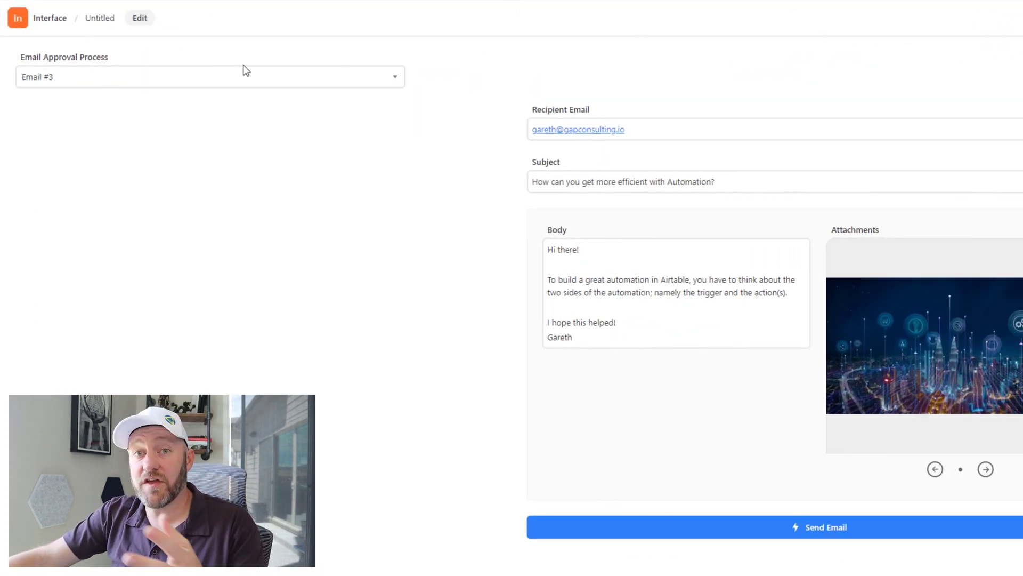
Search 'rocke' in the emoji picker and insert the rocket into Email #3's subject.
{"action": "left_click", "coordinate": [768, 178]}
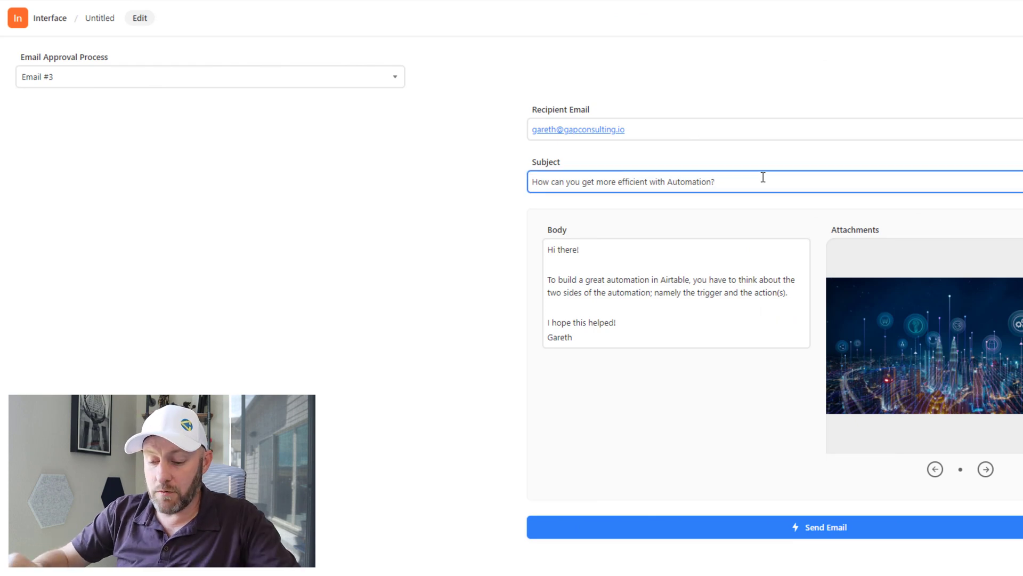
{"action": "type", "text": "rocke"}
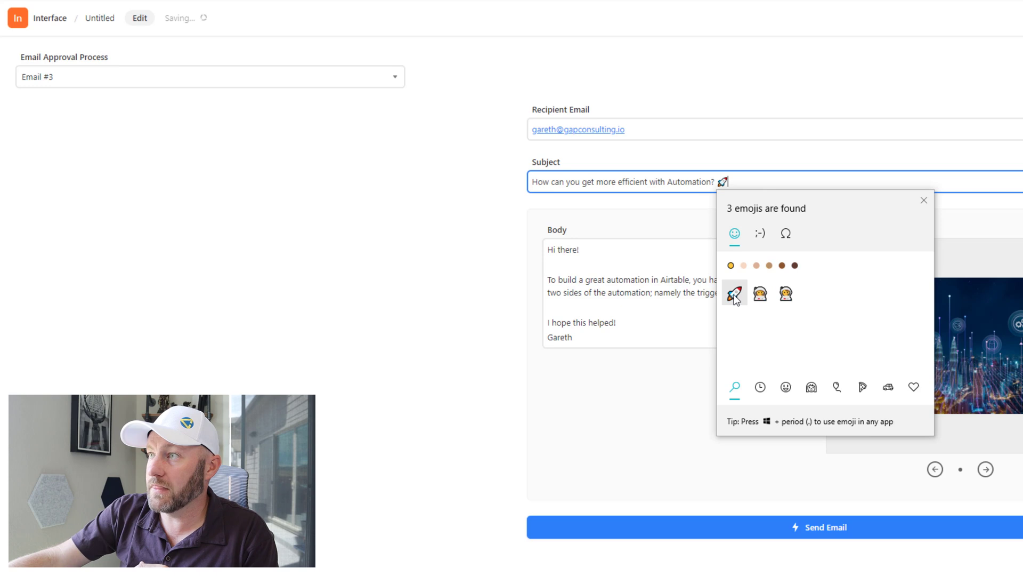
{"action": "left_click", "coordinate": [735, 295]}
{"action": "left_click", "coordinate": [783, 530]}
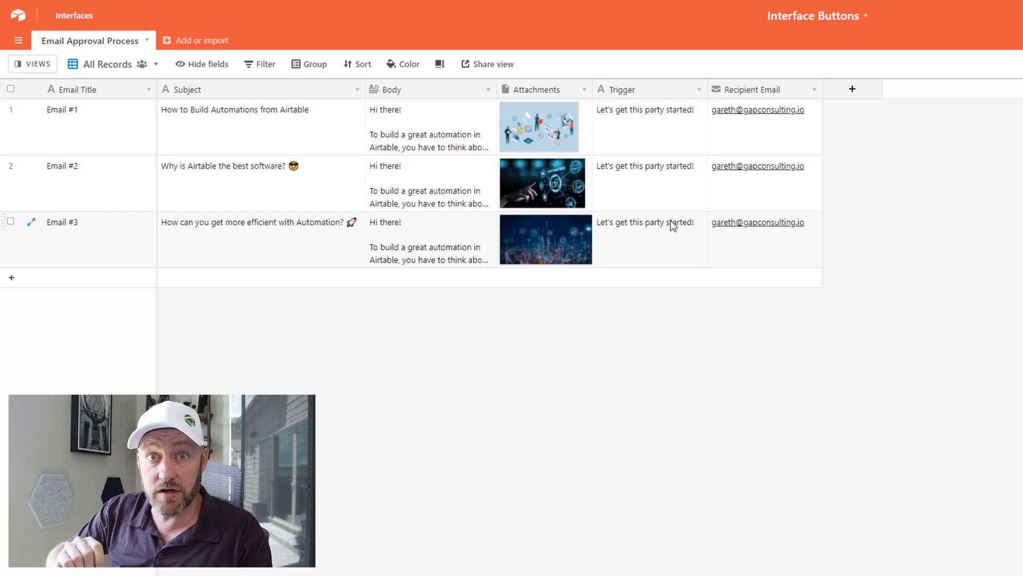
Check Email #3's Trigger value, then expand the successful run in the automation's history.
{"action": "left_click", "coordinate": [611, 239]}
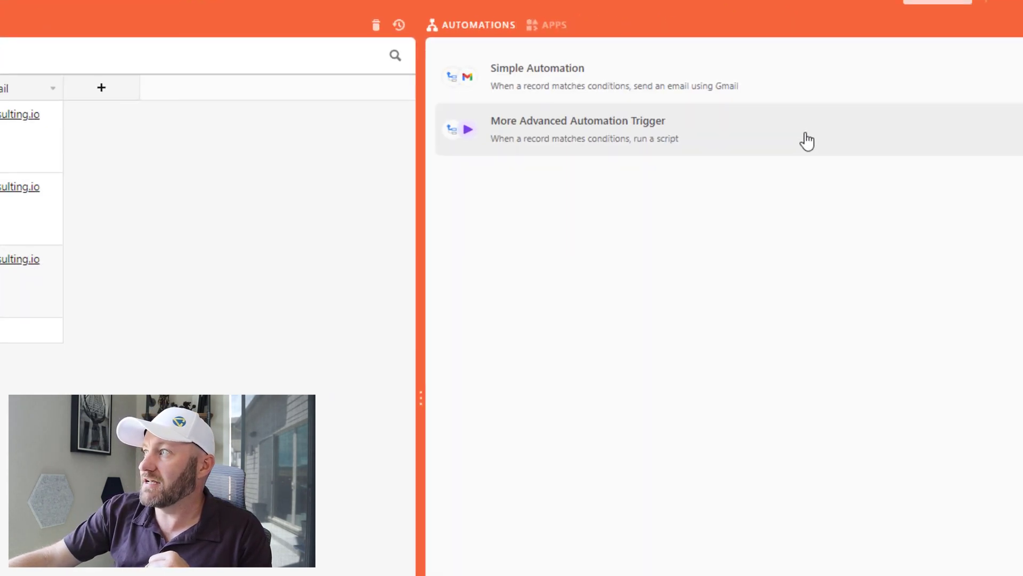
{"action": "left_click", "coordinate": [658, 141]}
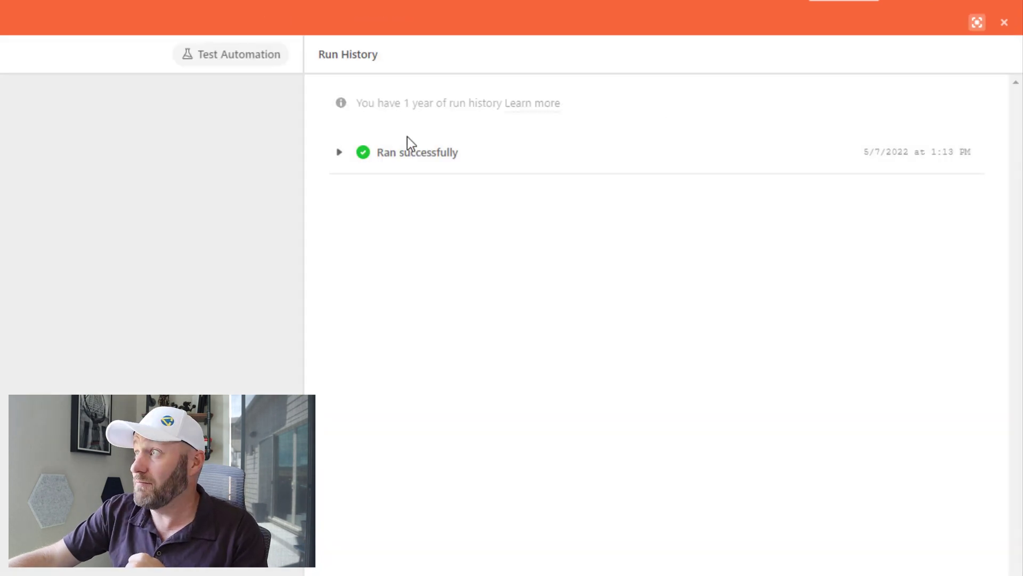
{"action": "left_click", "coordinate": [418, 167]}
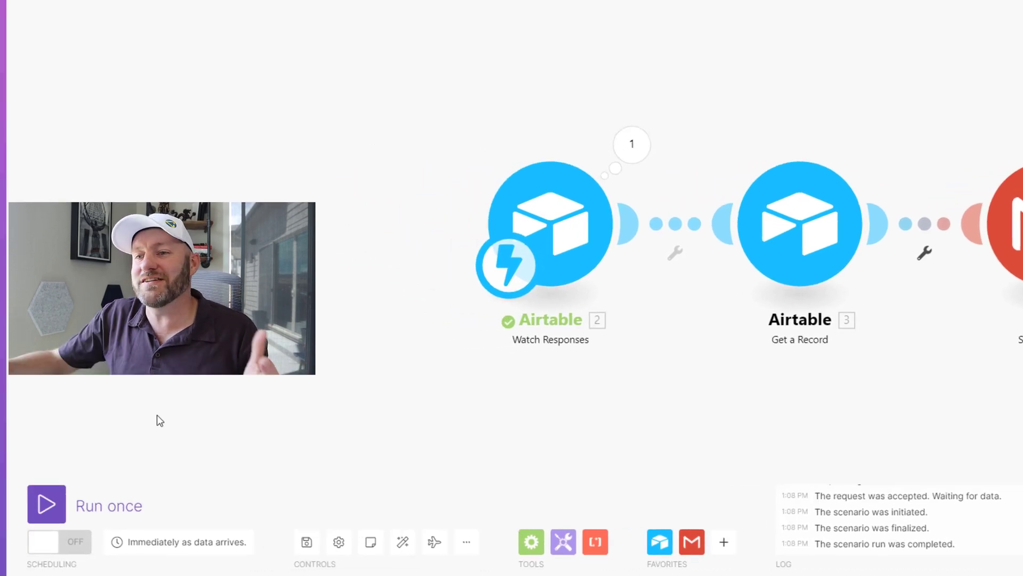
Turn on the Make scenario's scheduling and choose Process existing for queued records.
{"action": "left_click", "coordinate": [57, 545]}
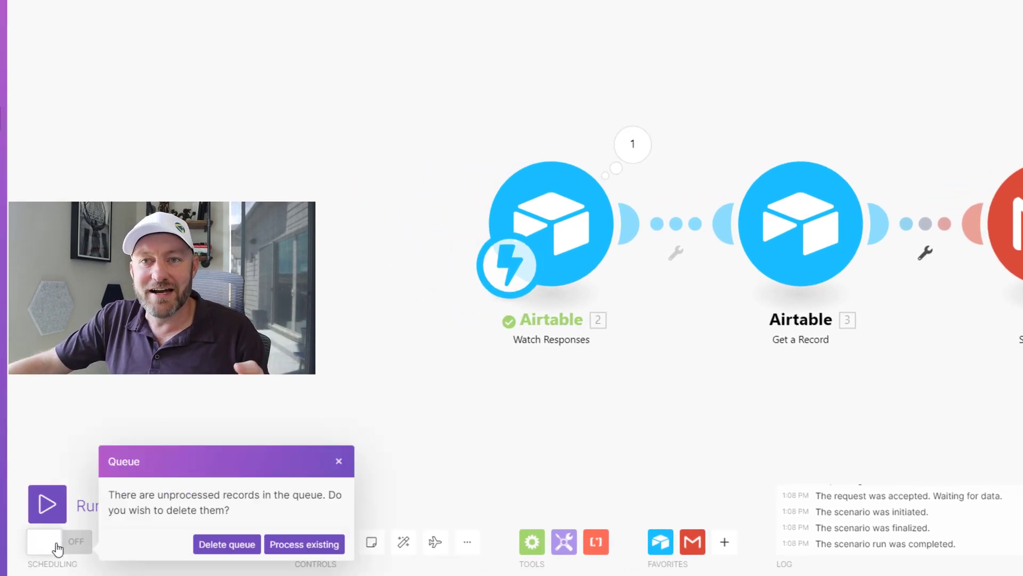
{"action": "left_click", "coordinate": [297, 545]}
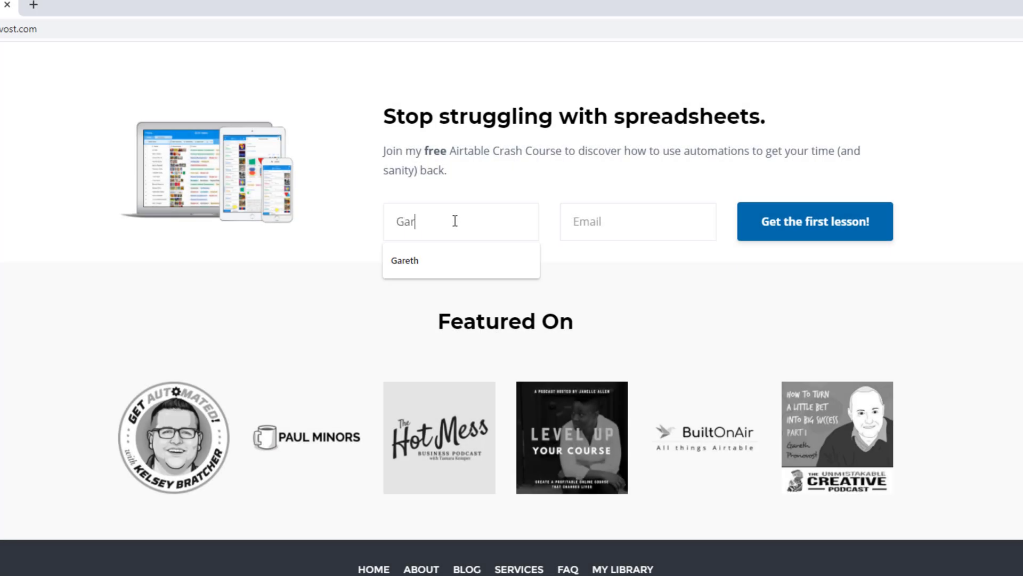
Enter first name 'Gareth' and the autofilled Gareth email in the crash-course signup form.
{"action": "type", "text": "reth"}
{"action": "key", "text": "Tab"}
{"action": "type", "text": "garet"}
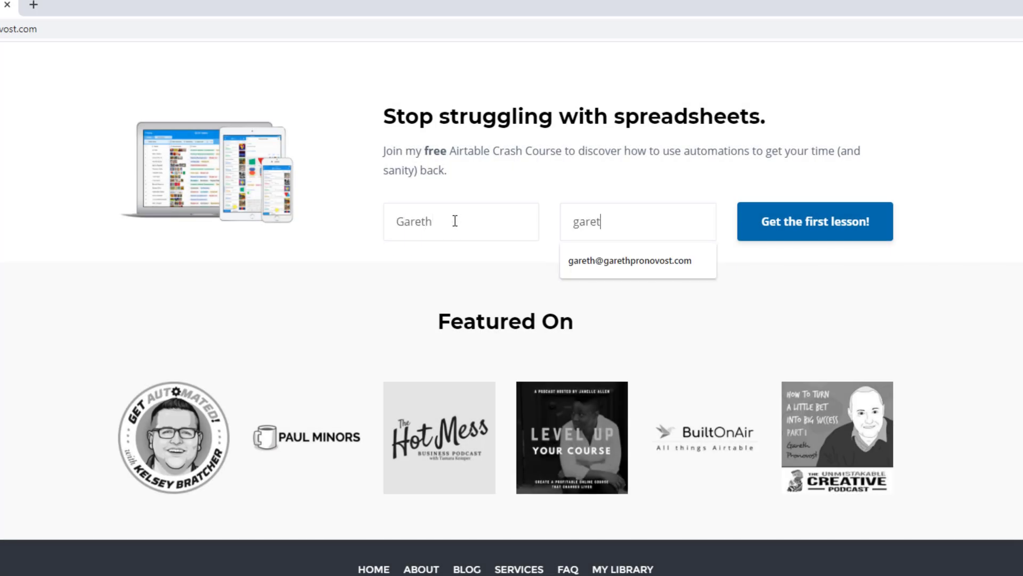
{"action": "key", "text": "Down"}
{"action": "key", "text": "Return"}
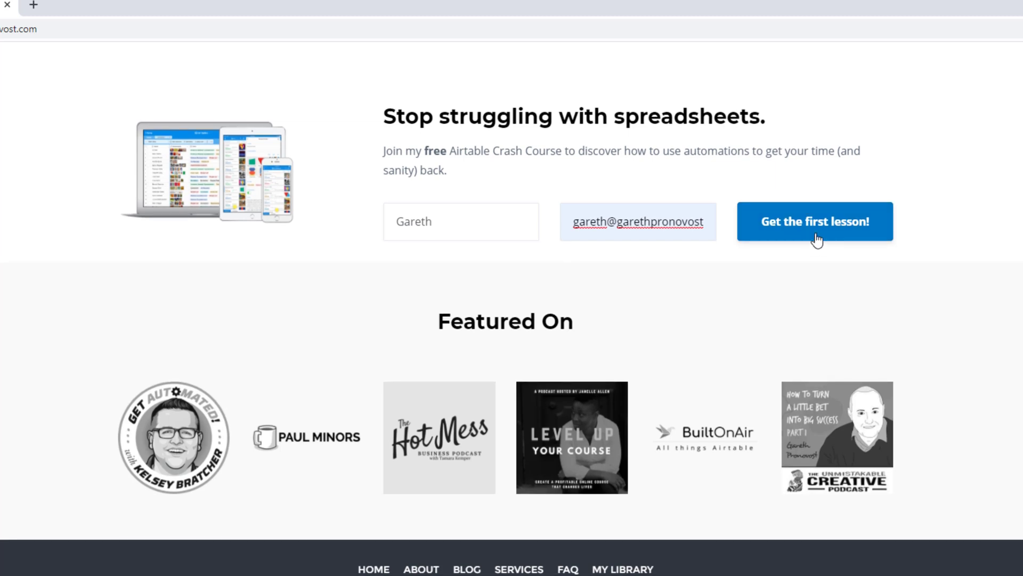
Go to the Services page and scroll to the hourly help, courses and full-build options.
{"action": "scroll", "coordinate": [815, 238], "scroll_direction": "up", "scroll_amount": 10}
{"action": "scroll", "coordinate": [815, 238], "scroll_direction": "up", "scroll_amount": 10}
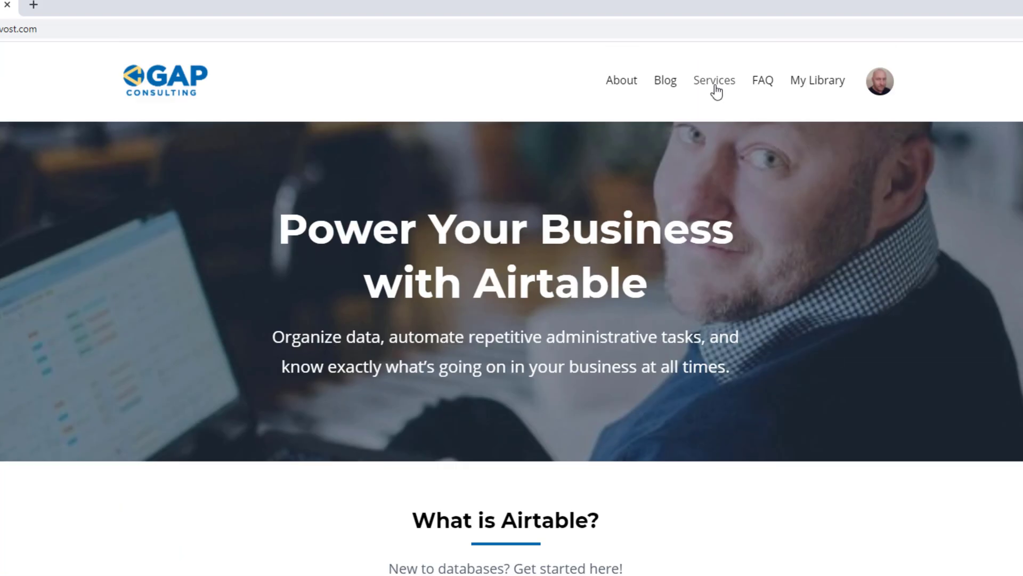
{"action": "left_click", "coordinate": [715, 87]}
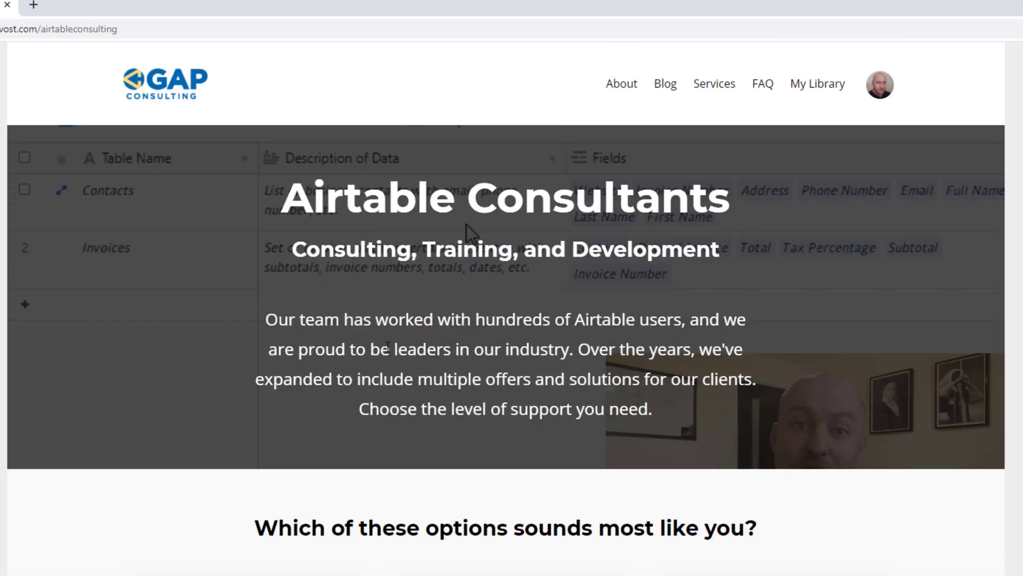
{"action": "scroll", "coordinate": [389, 347], "scroll_direction": "down", "scroll_amount": 7}
{"action": "scroll", "coordinate": [385, 349], "scroll_direction": "down", "scroll_amount": 4}
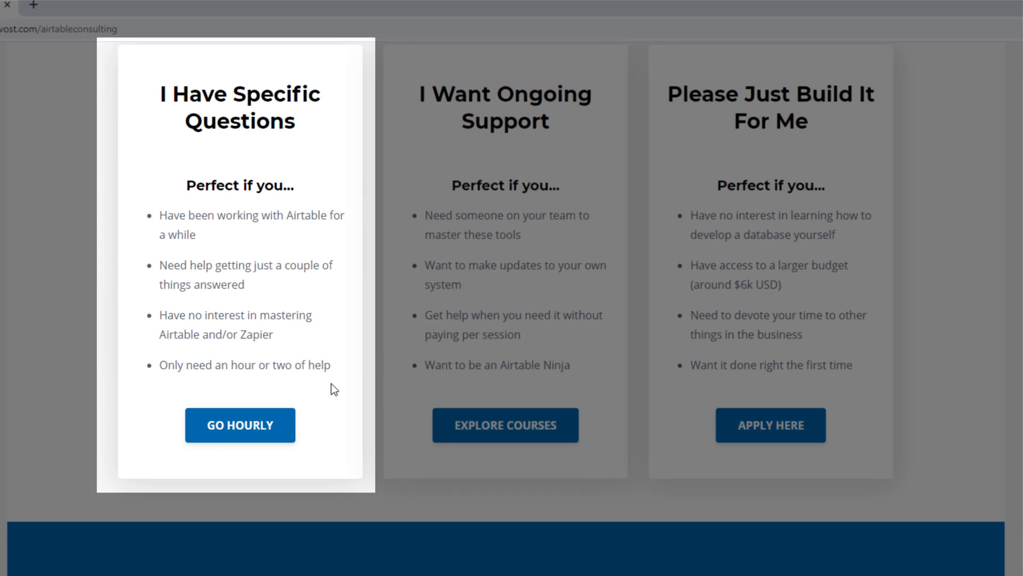